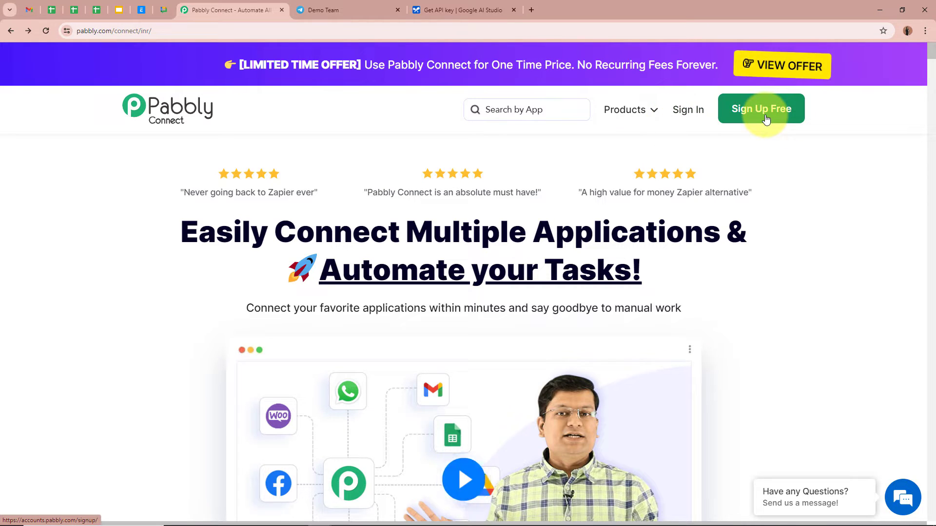
# Sign in to the Pabbly account and open the Pabbly Connect application.
pyautogui.click(674, 118)
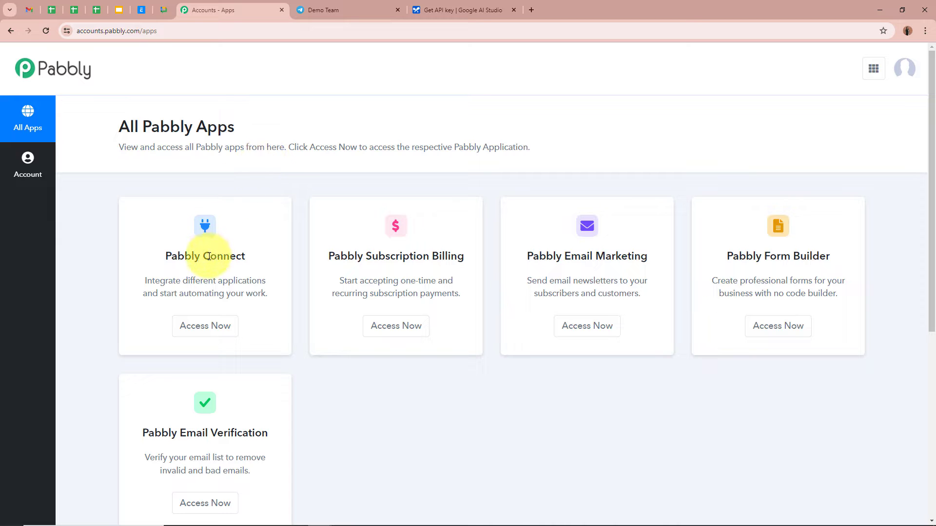
pyautogui.click(207, 328)
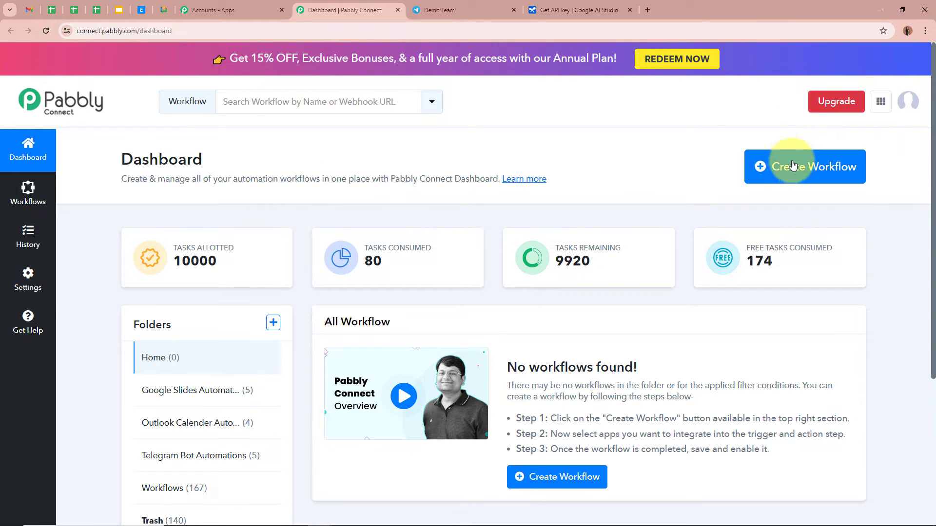
# Create a workflow named "Automate Telegram Bot using Pabbly Connect" in the Telegram Bot Automations folder.
pyautogui.click(817, 154)
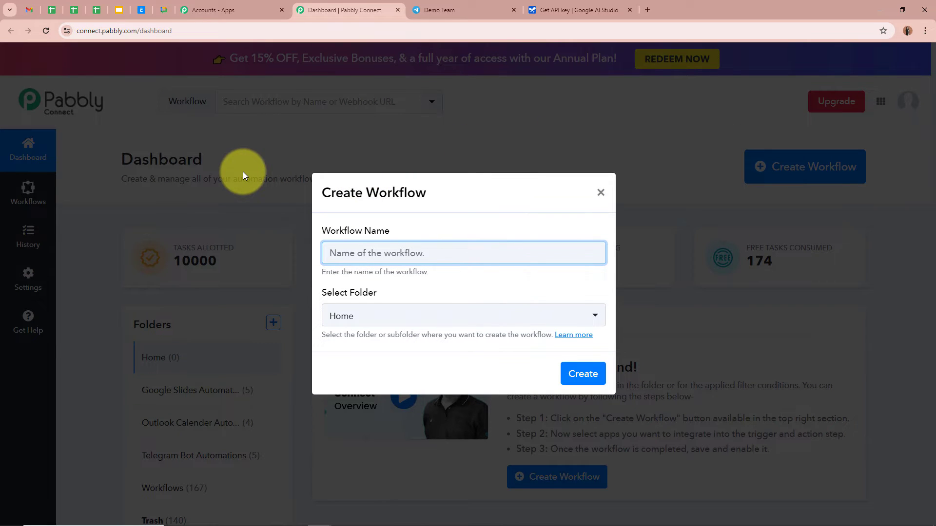
pyautogui.write('Automate Telegram Bot using Pabbly Connect')
pyautogui.click(466, 277)
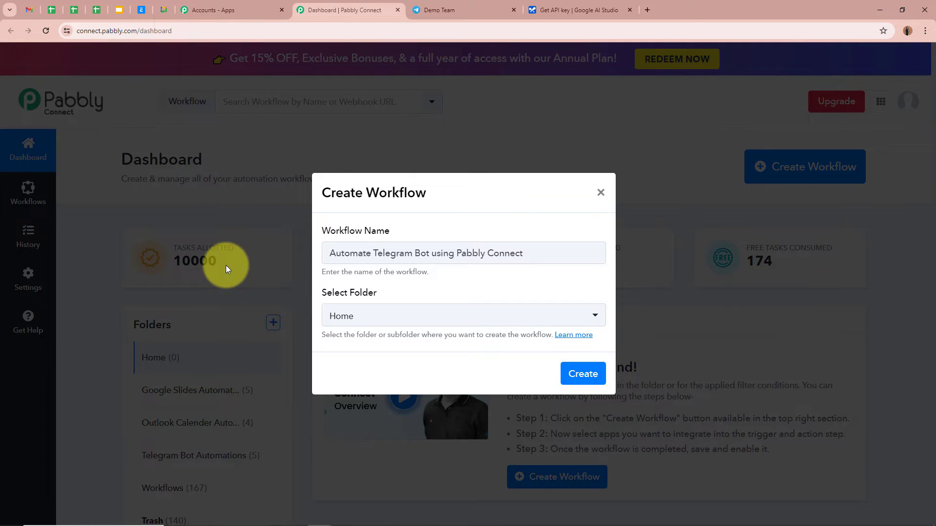
pyautogui.moveTo(566, 255); pyautogui.dragTo(321, 254)
pyautogui.click(436, 275)
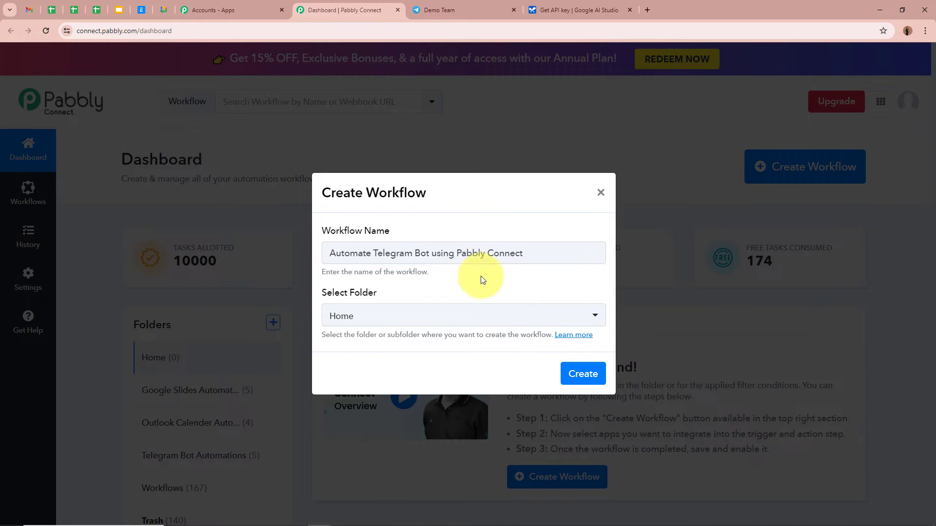
pyautogui.click(601, 320)
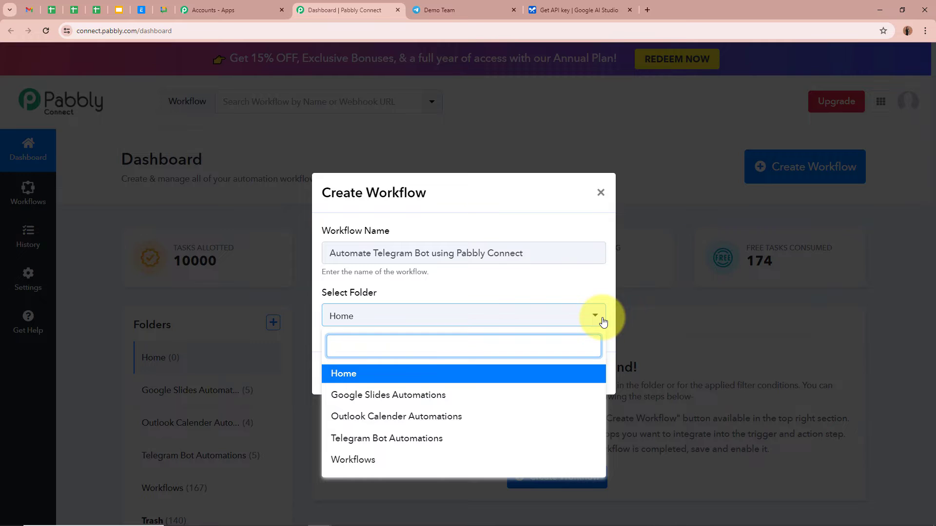
pyautogui.click(382, 439)
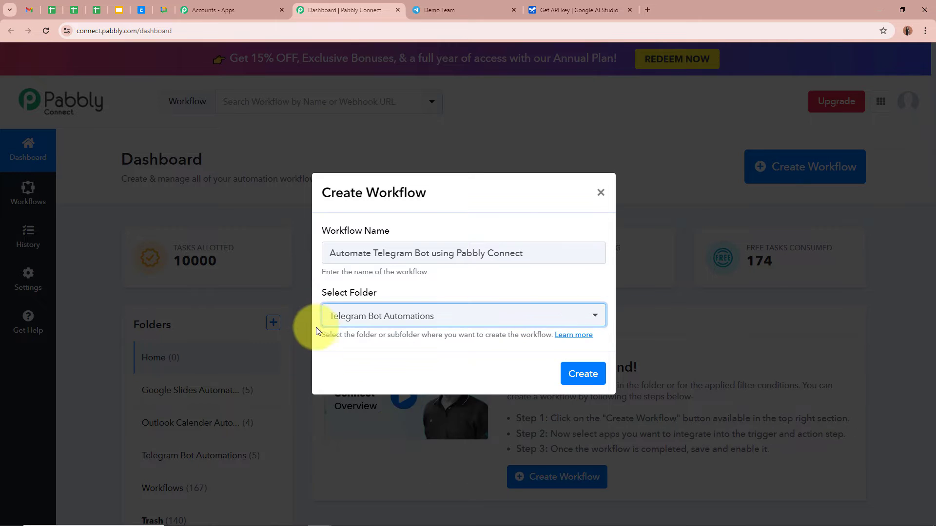
pyautogui.click(397, 339)
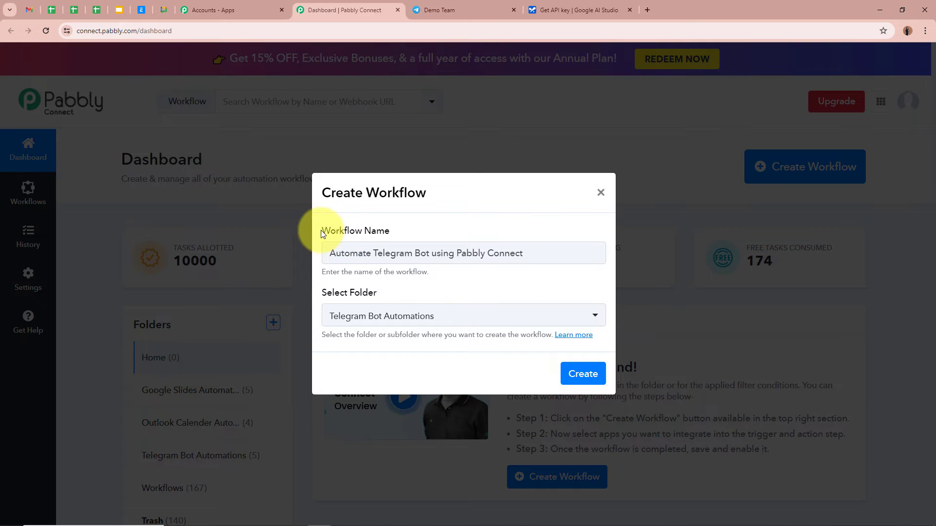
pyautogui.click(583, 374)
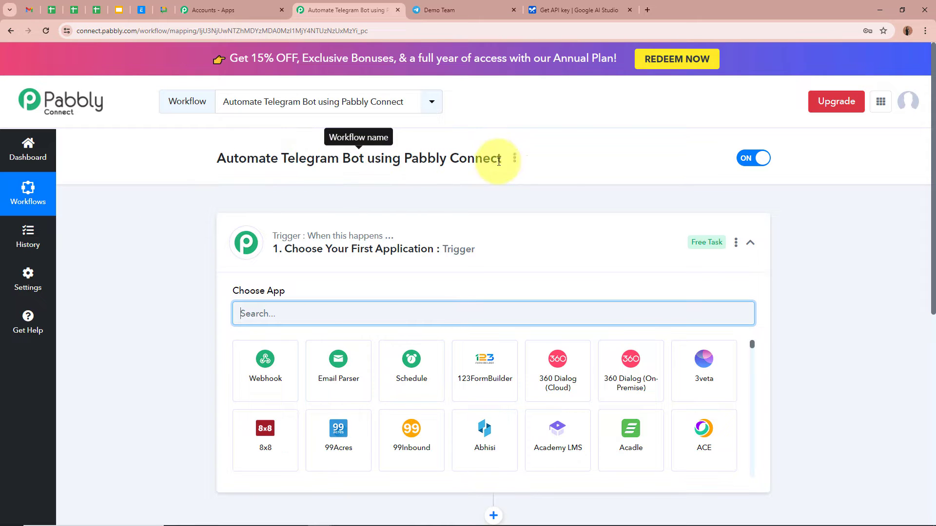
# Set the workflow's trigger to the Telegram Bot app with the Set Webhook / Watch Updates event.
pyautogui.click(750, 242)
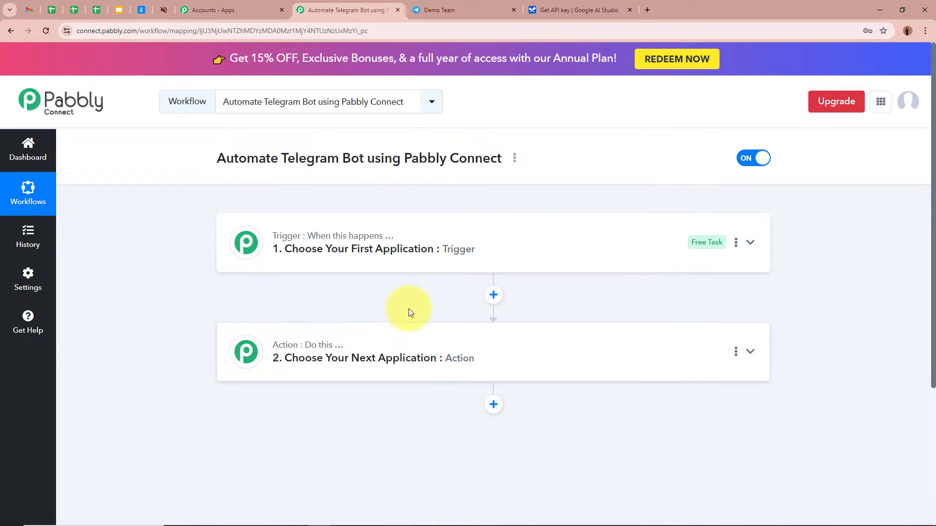
pyautogui.moveTo(357, 244)
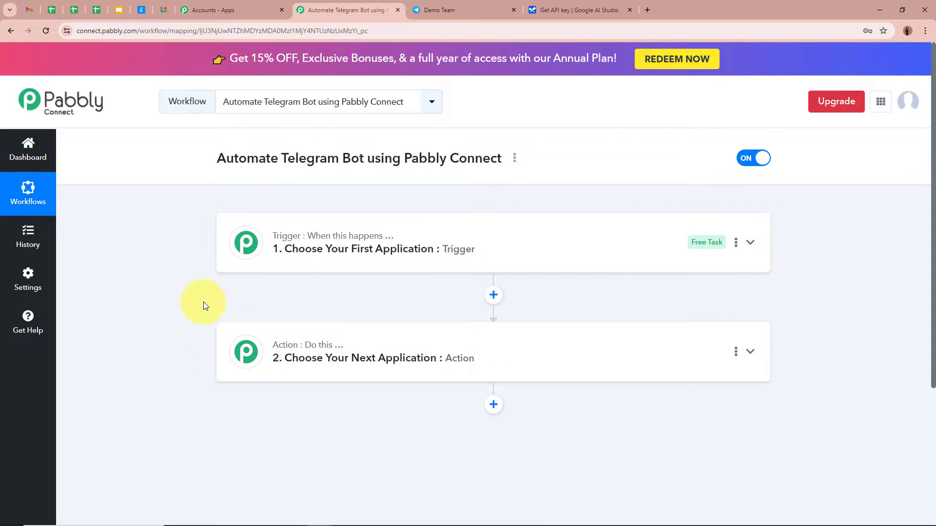
pyautogui.click(750, 243)
pyautogui.click(343, 318)
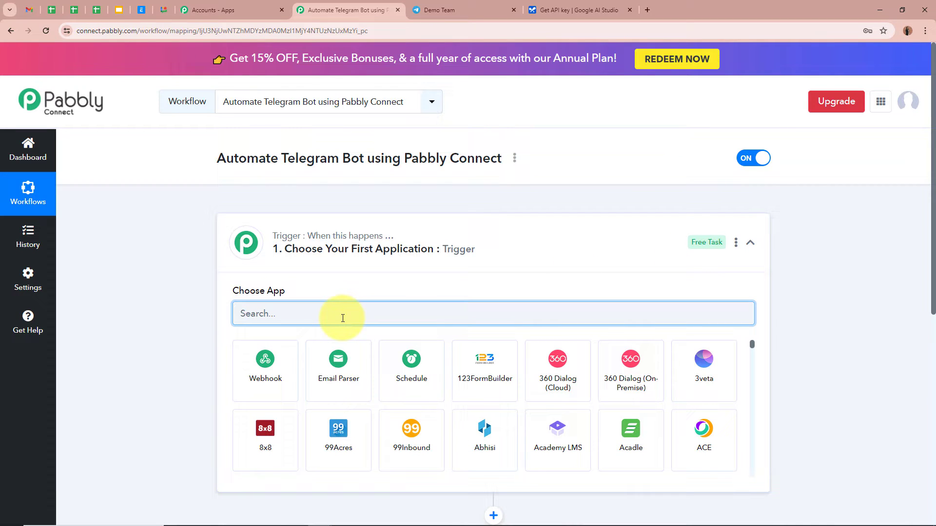
pyautogui.write('Tele')
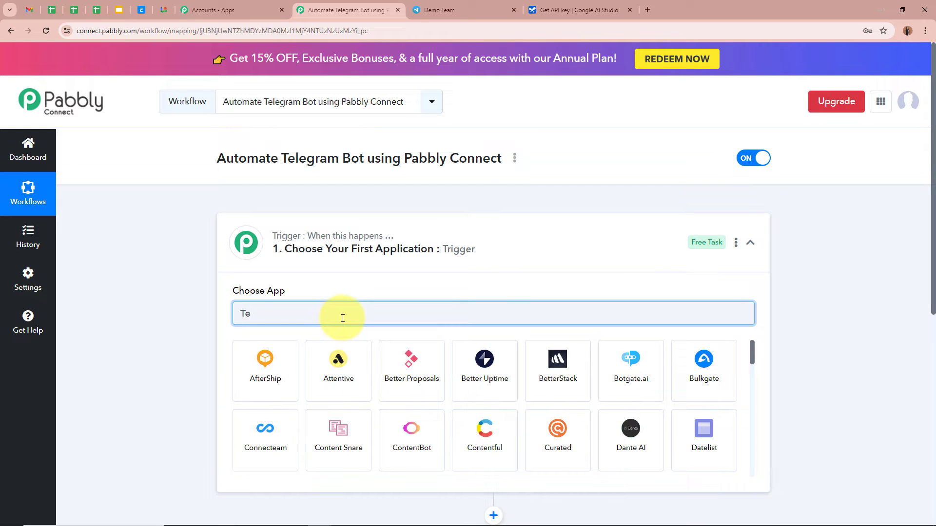
pyautogui.click(291, 372)
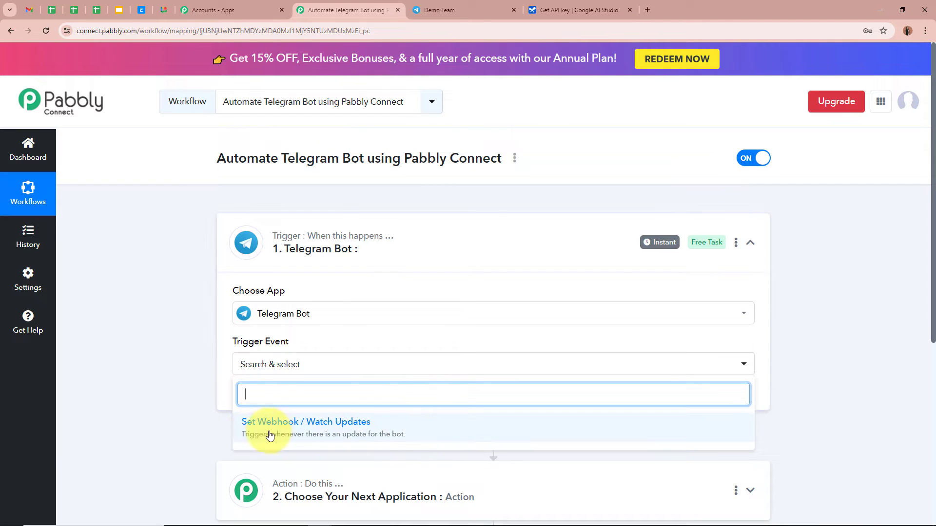
pyautogui.click(397, 432)
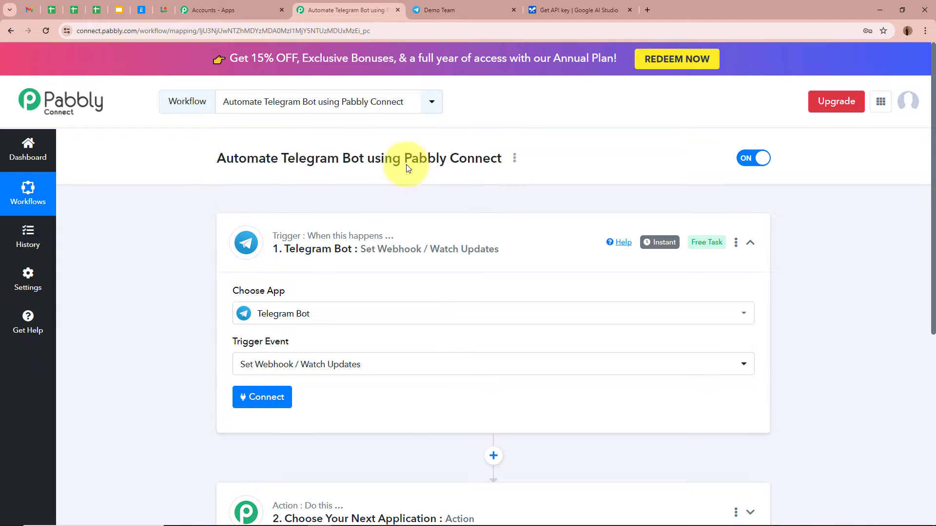
# Switch to Telegram Web, find the verified BotFather bot and start its chat.
pyautogui.click(480, 9)
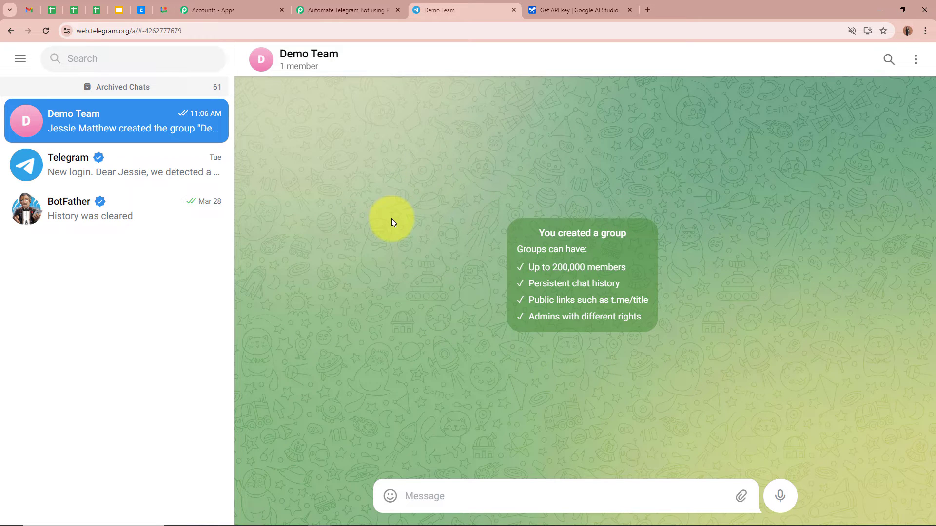
pyautogui.click(308, 5)
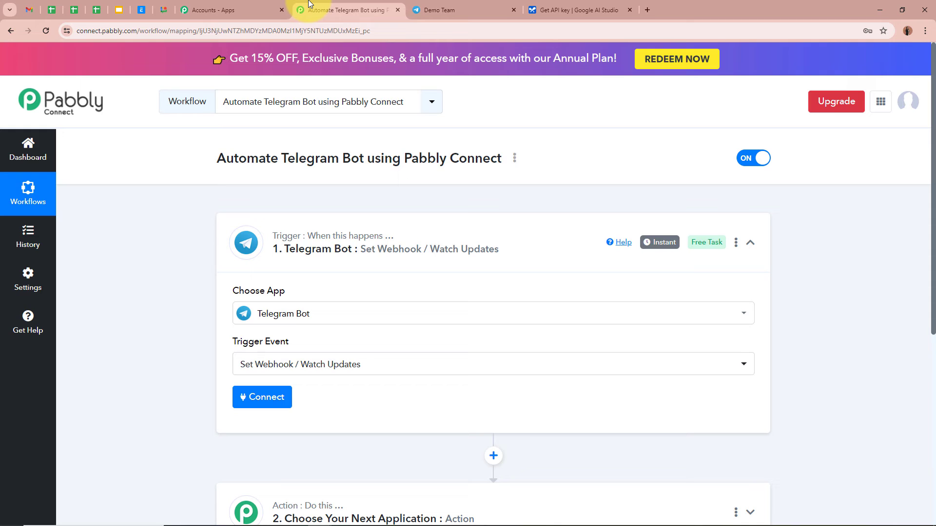
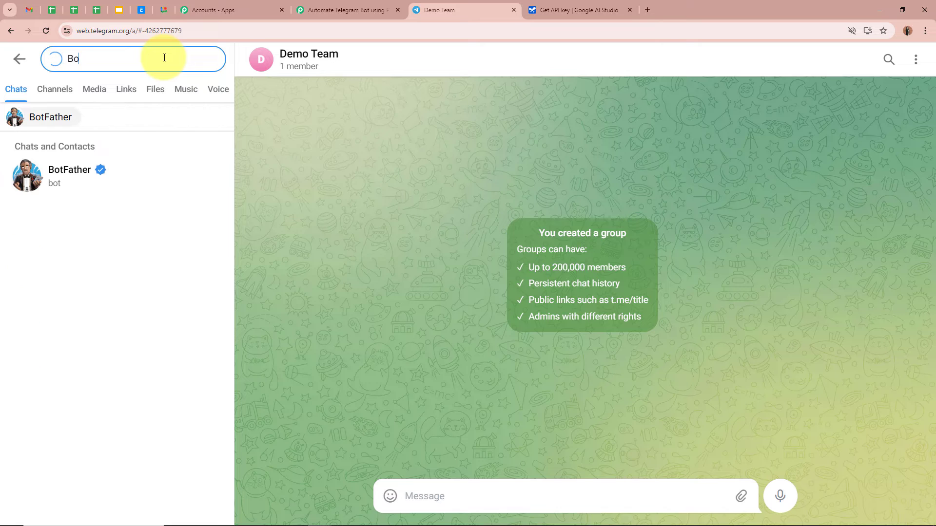
pyautogui.click(157, 182)
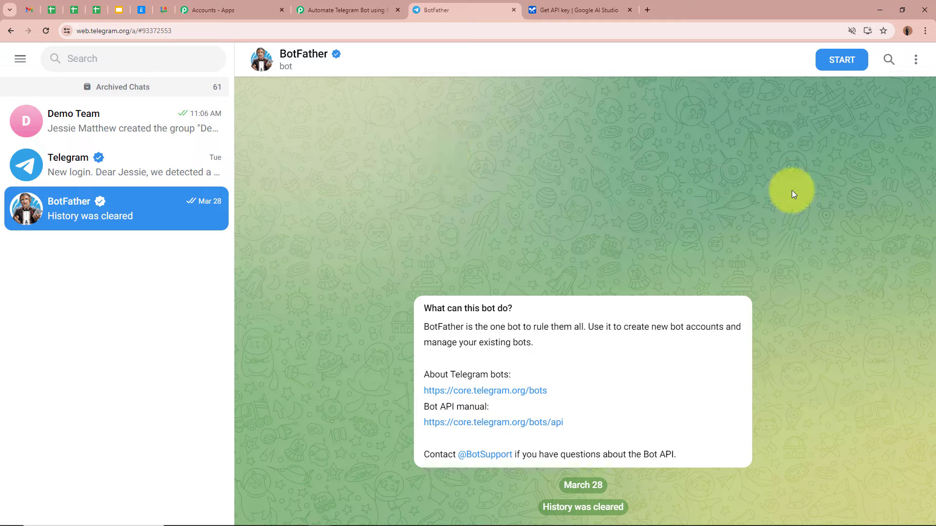
pyautogui.click(846, 58)
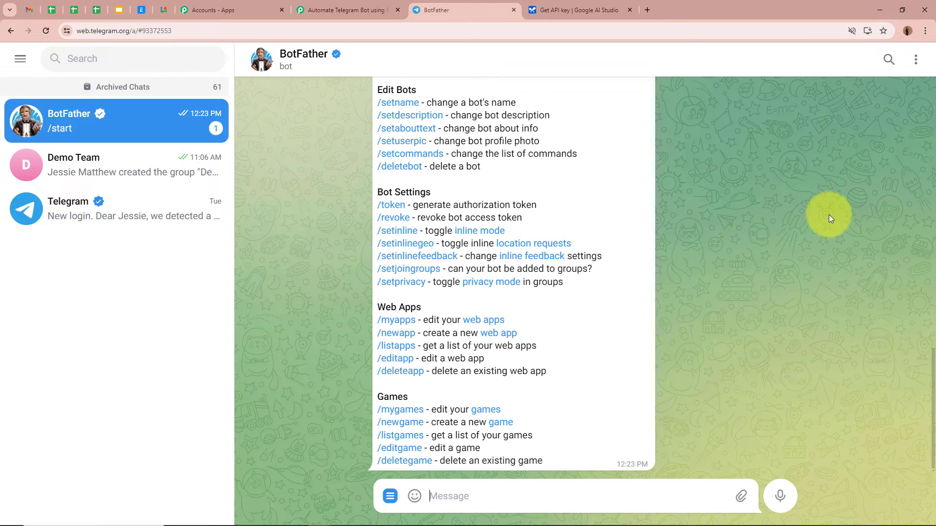
# Request a new bot from BotFather with /newbot and send TestAIBot as its name.
pyautogui.scroll(2, 810, 358)
pyautogui.scroll(2, 810, 358)
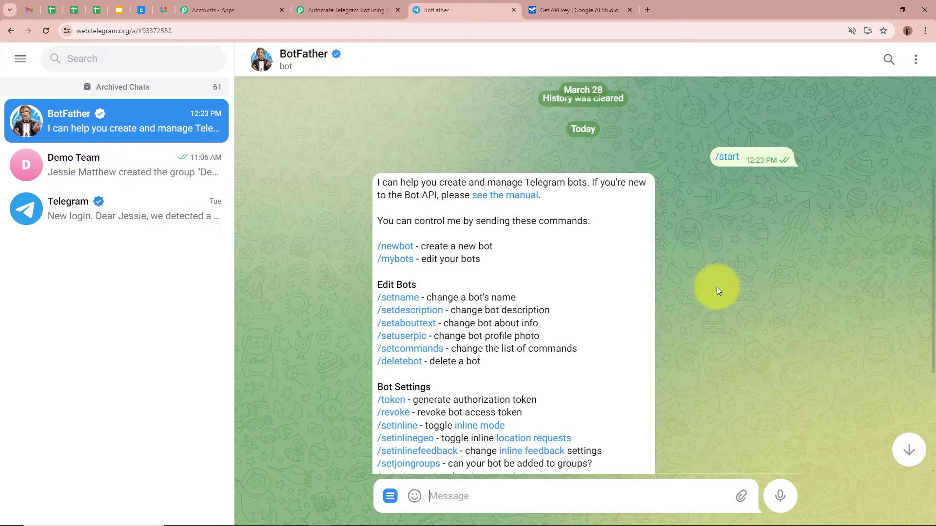
pyautogui.scroll(-4, 765, 367)
pyautogui.scroll(3, 763, 374)
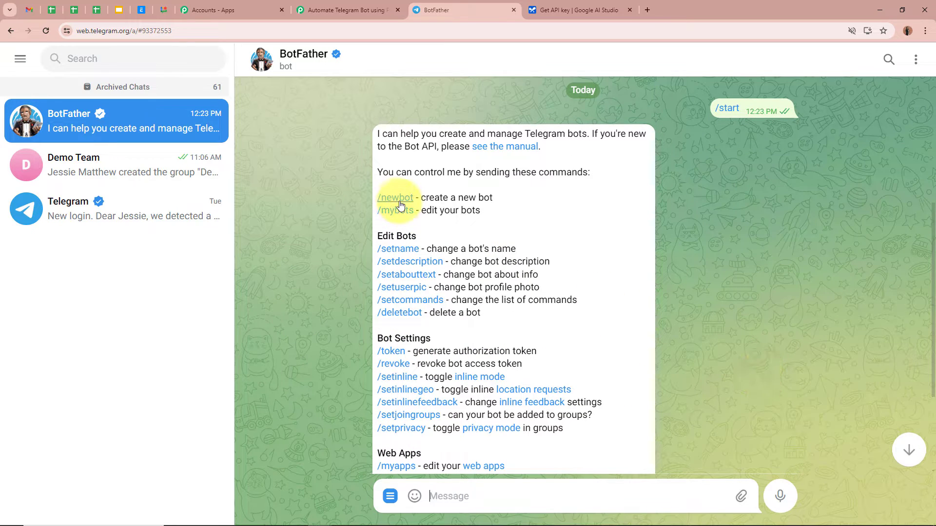
pyautogui.scroll(-2, 466, 199)
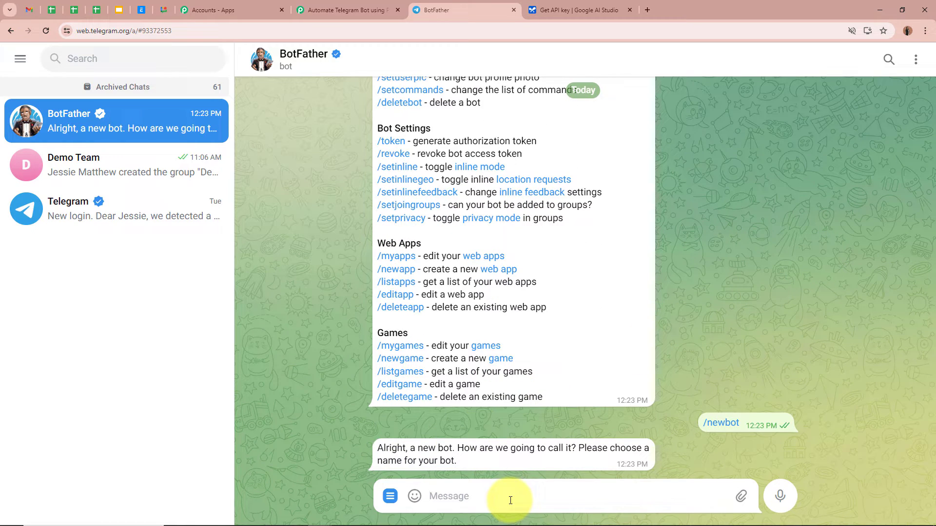
pyautogui.write('TestAIBot')
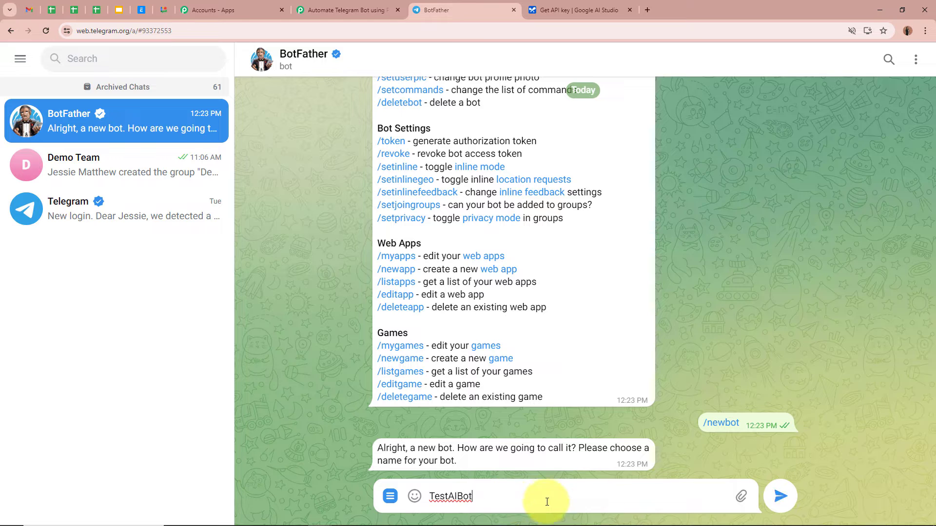
pyautogui.click(780, 496)
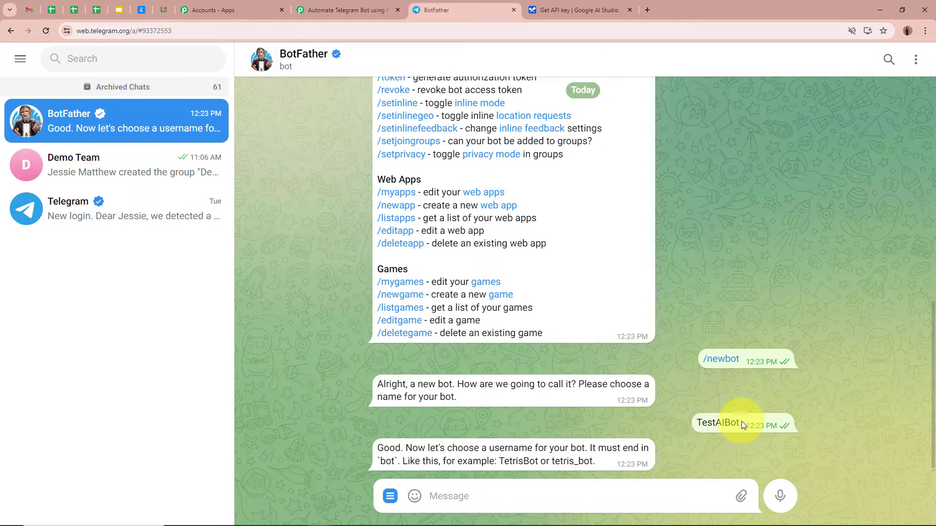
# Reuse the bot's name to compose the username TestAIBot1234_bot and send it to BotFather.
pyautogui.moveTo(731, 423); pyautogui.dragTo(696, 425)
pyautogui.doubleClick(699, 422)
pyautogui.hotkey('ctrl', 'c')
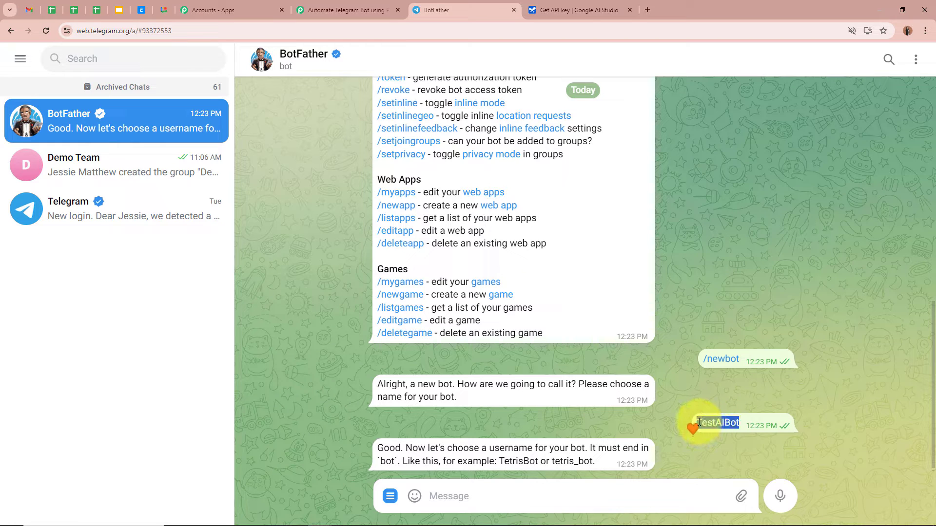
pyautogui.click(510, 502)
pyautogui.hotkey('ctrl', 'v')
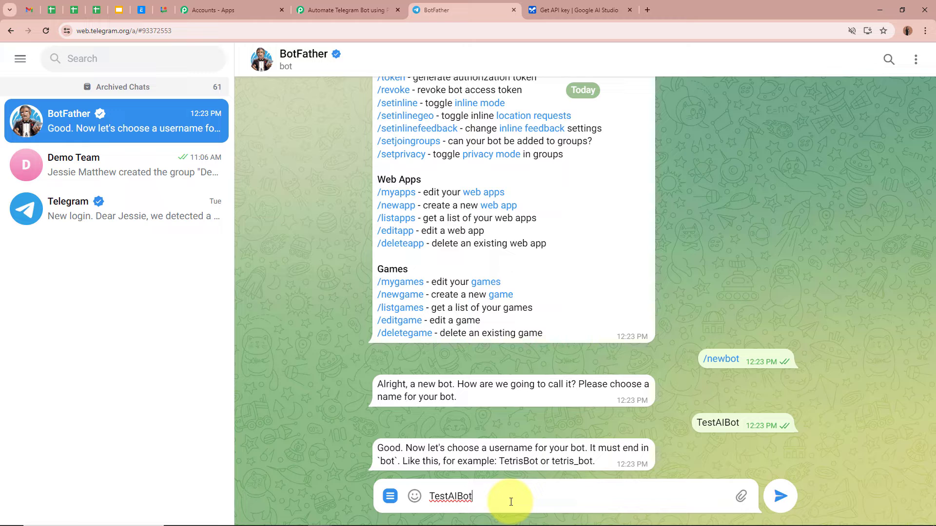
pyautogui.write('1234')
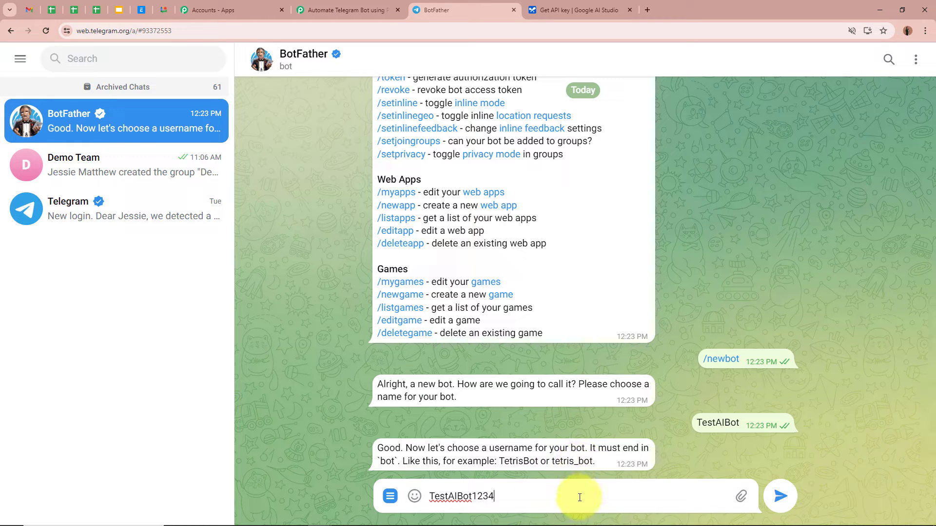
pyautogui.write('_bot')
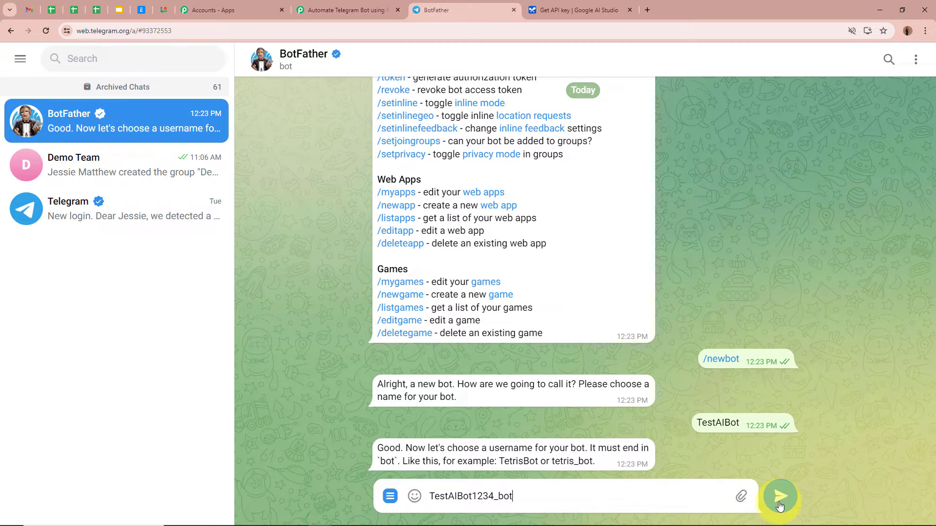
pyautogui.click(780, 507)
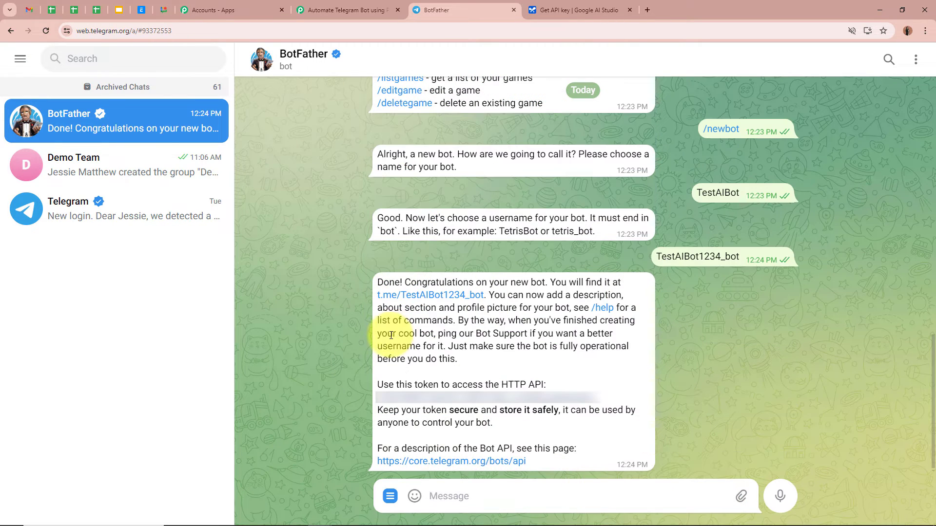
# Switch back to the Pabbly Connect workflow and choose to add a new connection for the Telegram Bot trigger.
pyautogui.click(370, 9)
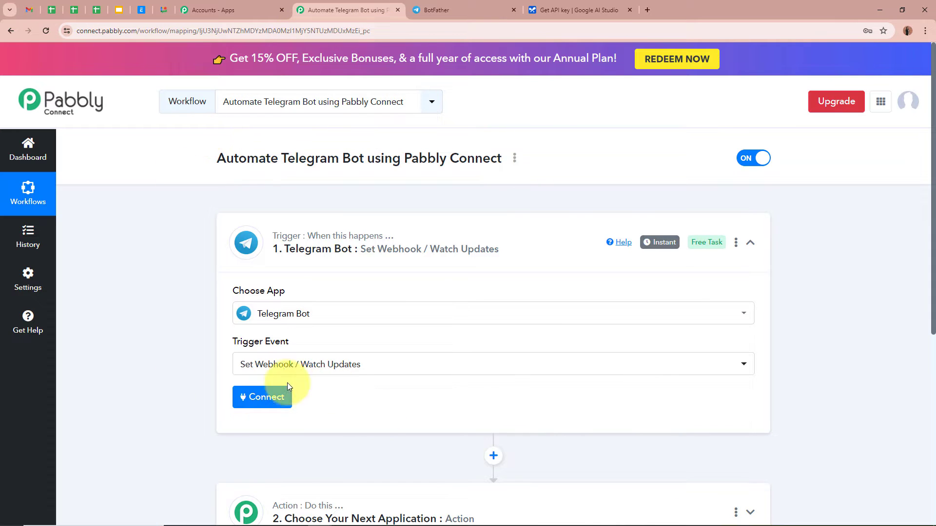
pyautogui.click(274, 409)
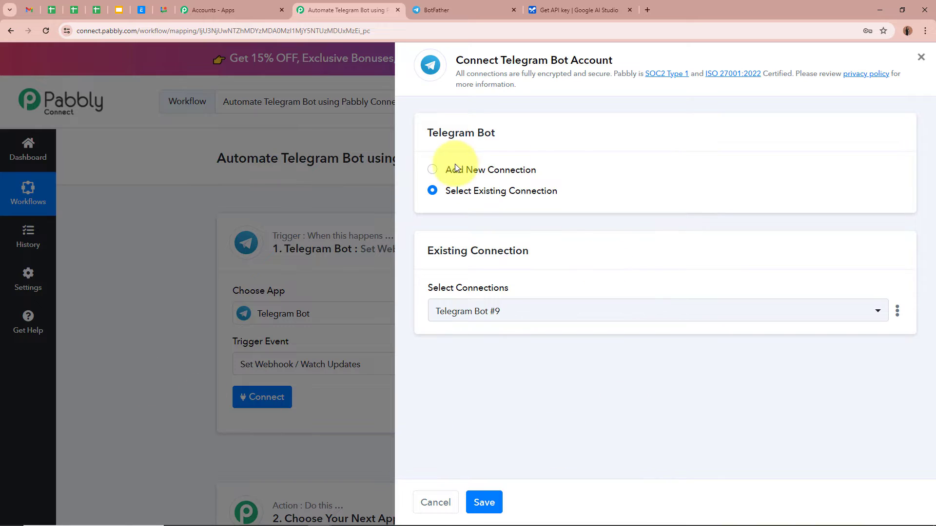
pyautogui.click(432, 169)
pyautogui.scroll(-1, 591, 279)
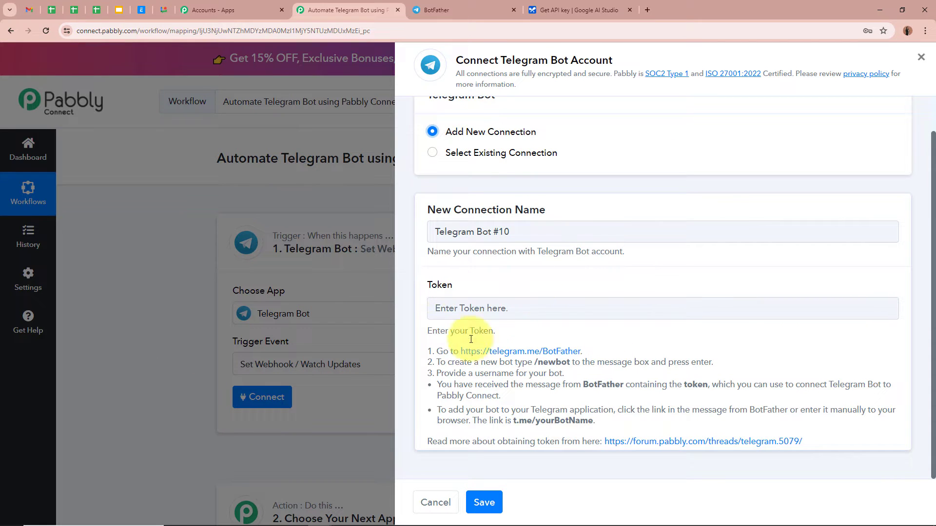
# Copy the new bot's API token from BotFather in Telegram Web, paste it into the Pabbly connection's Token field and save the connection.
pyautogui.click(456, 9)
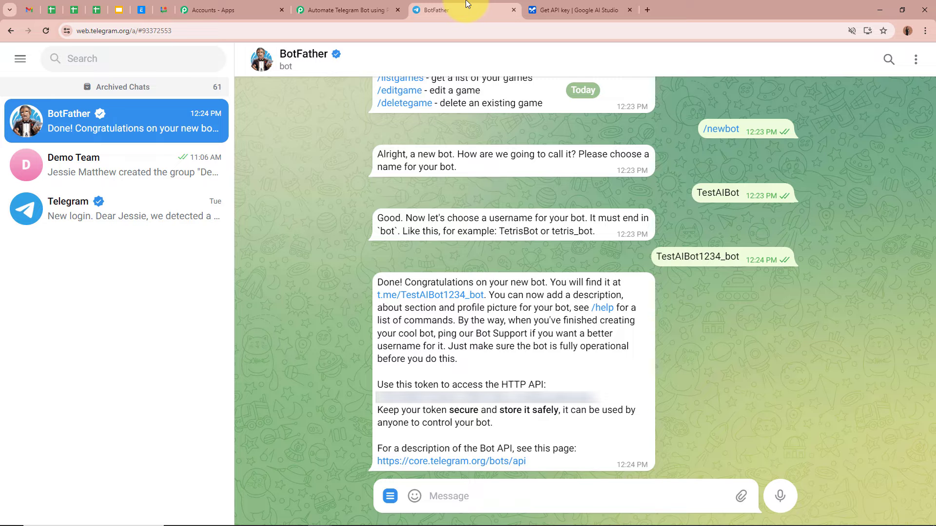
pyautogui.click(569, 404)
pyautogui.click(348, 10)
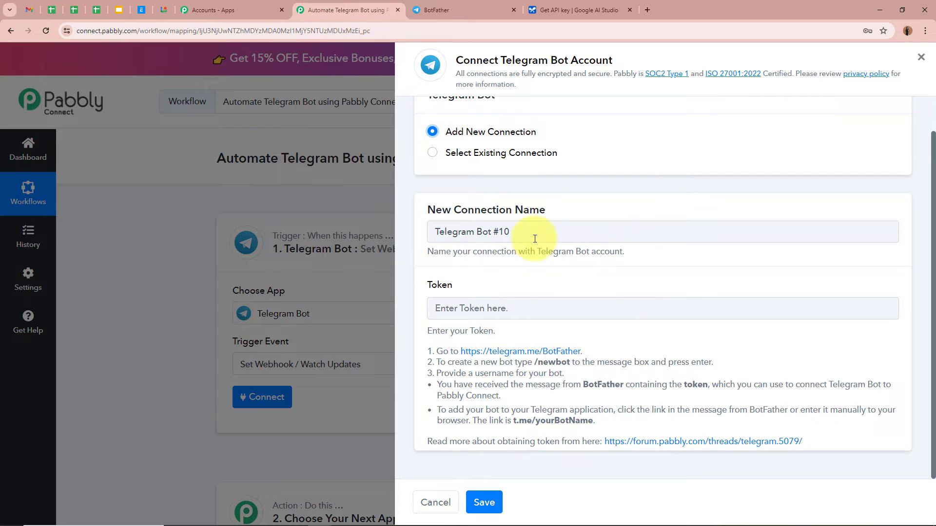
pyautogui.click(550, 309)
pyautogui.hotkey('ctrl', 'v')
pyautogui.hotkey('ctrl', 'v')
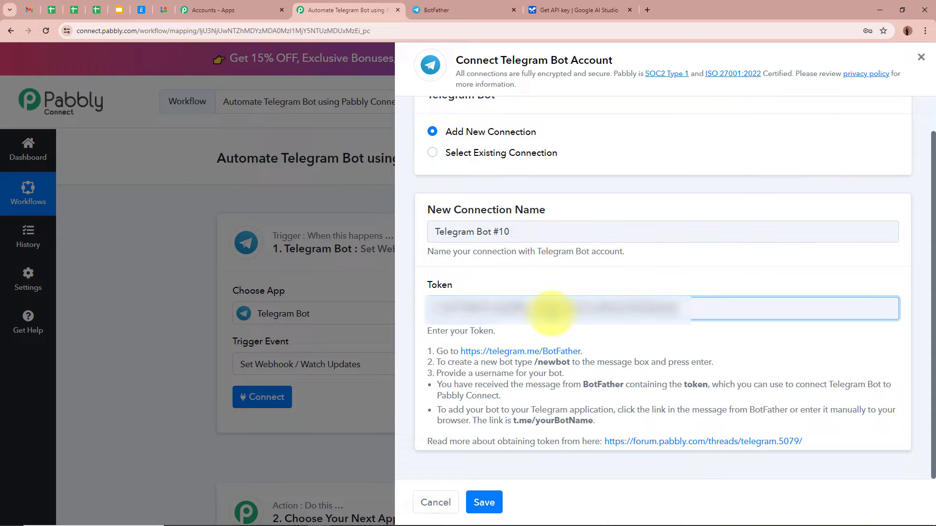
pyautogui.click(484, 503)
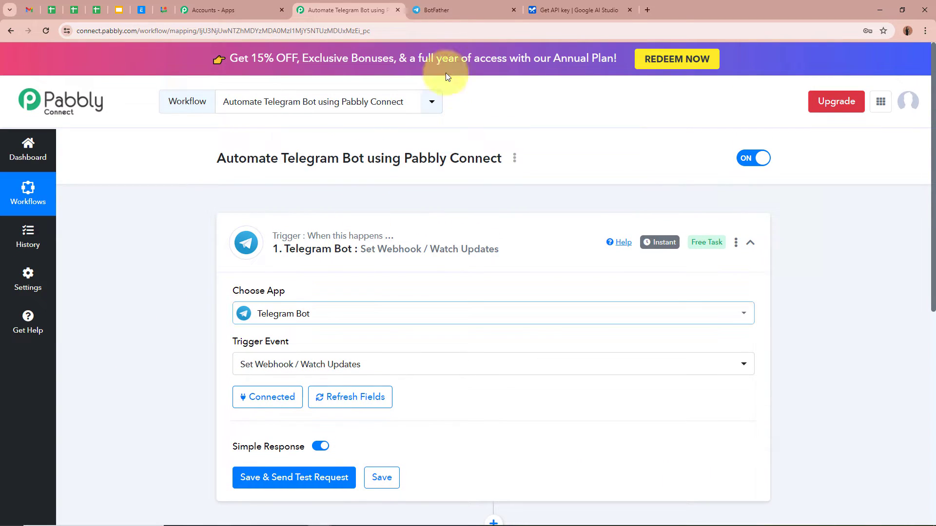
# Switch to Telegram Web, open the TestAIBot1234_bot chat from BotFather's link and start the bot.
pyautogui.click(439, 10)
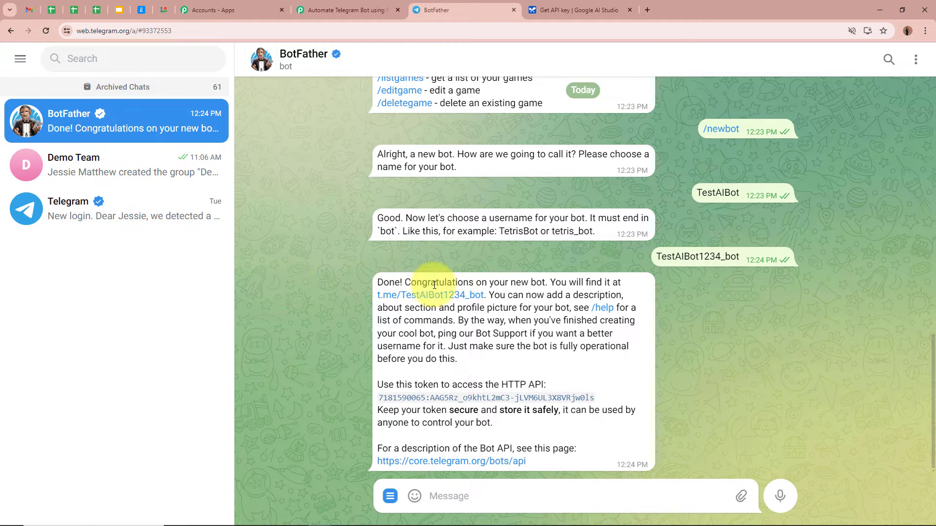
pyautogui.click(471, 297)
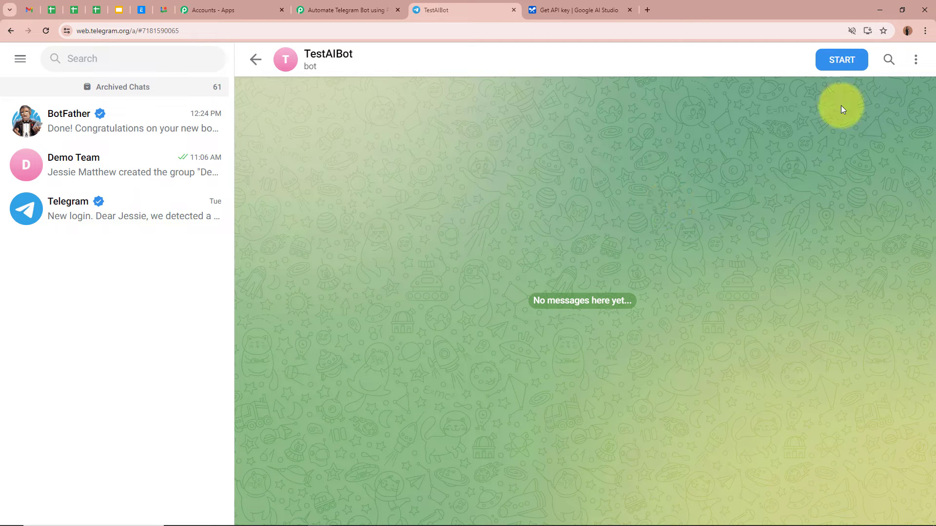
pyautogui.click(847, 59)
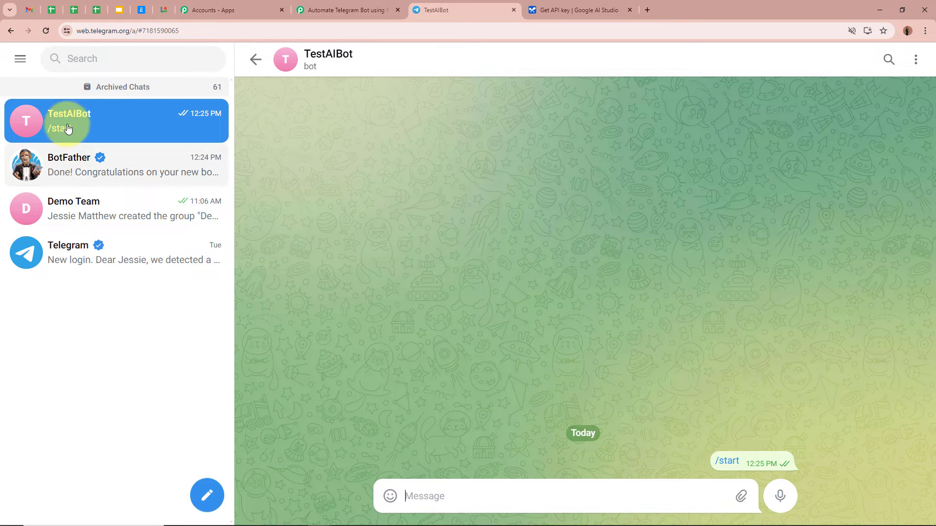
# Add TestAIBot as a member of the Demo Team group and check its role in the group's member list.
pyautogui.click(69, 208)
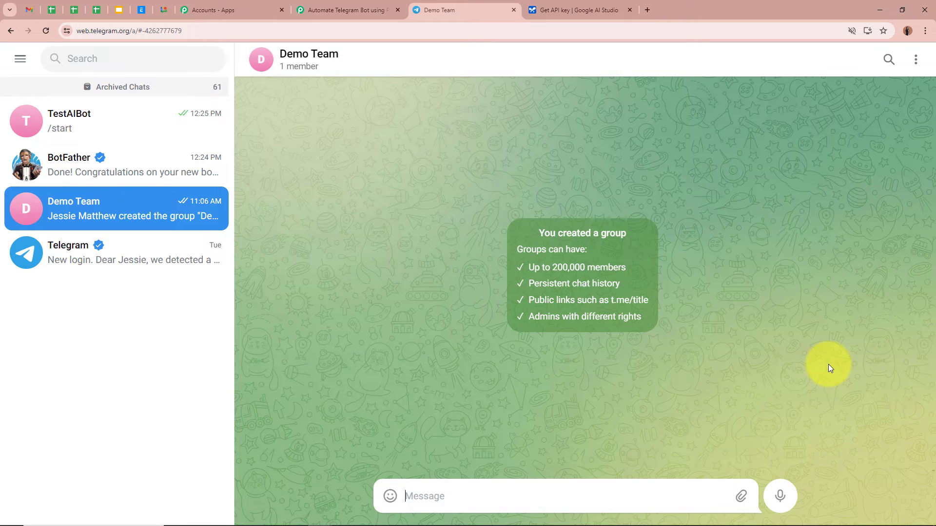
pyautogui.click(161, 125)
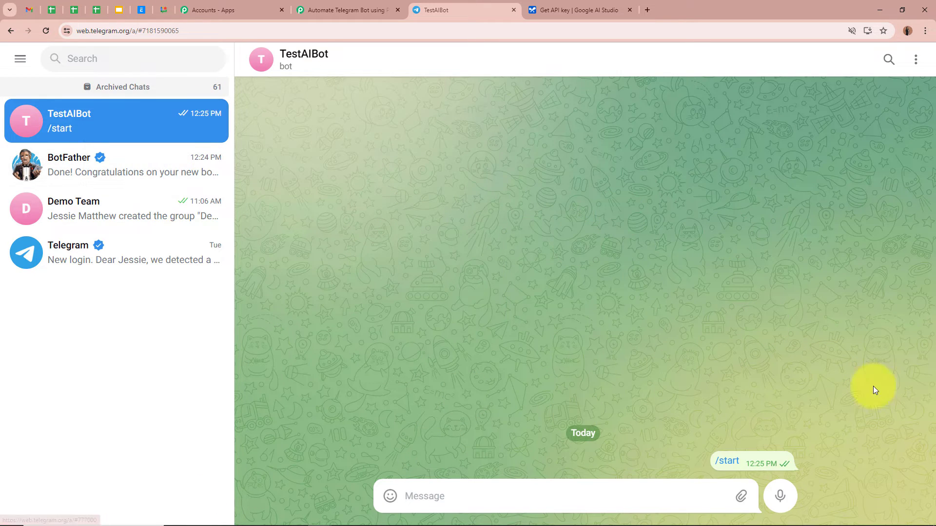
pyautogui.click(76, 201)
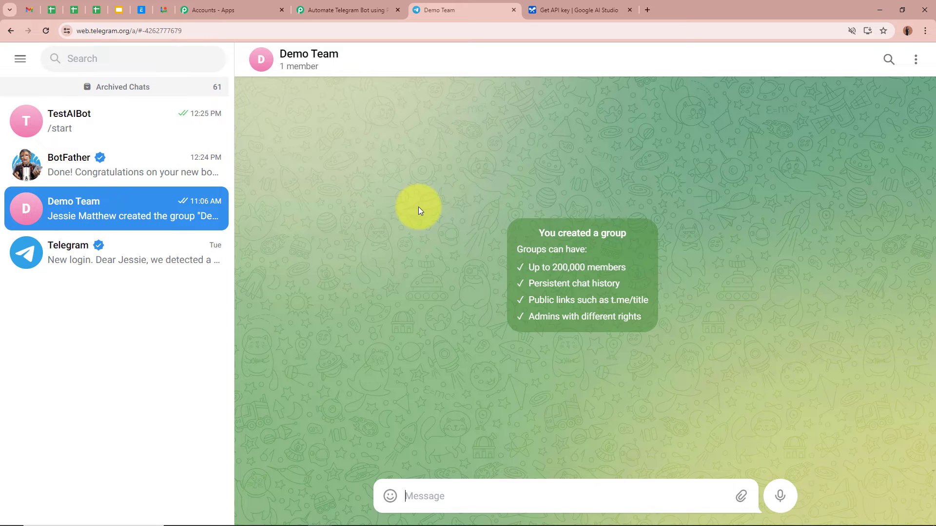
pyautogui.click(323, 57)
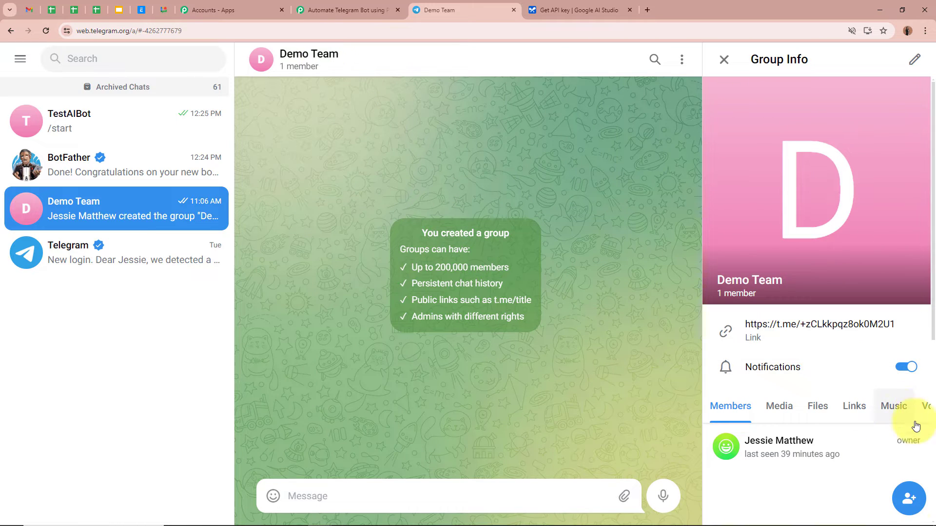
pyautogui.click(908, 498)
pyautogui.click(751, 86)
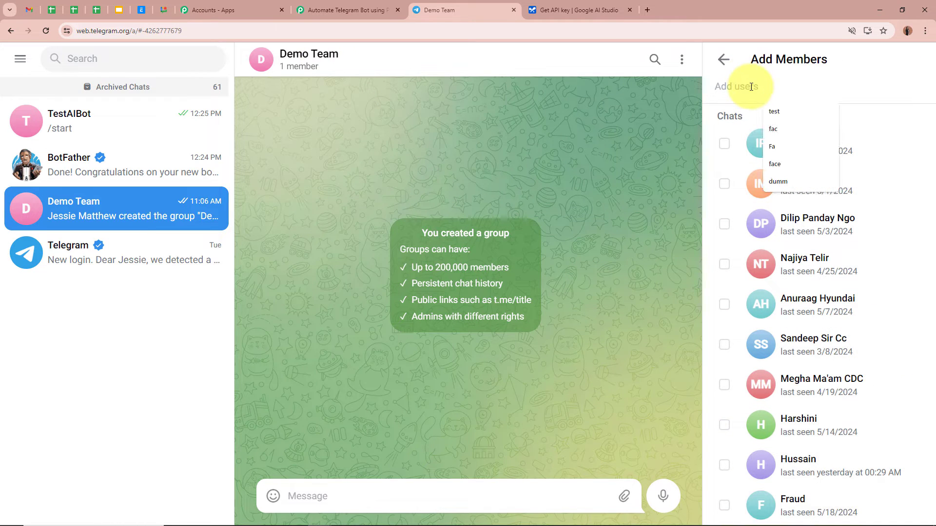
pyautogui.write('test')
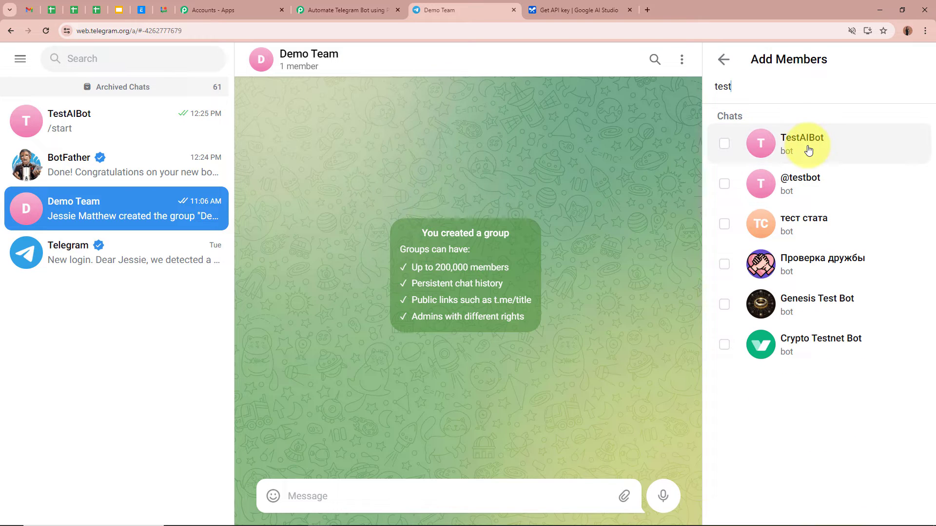
pyautogui.click(808, 146)
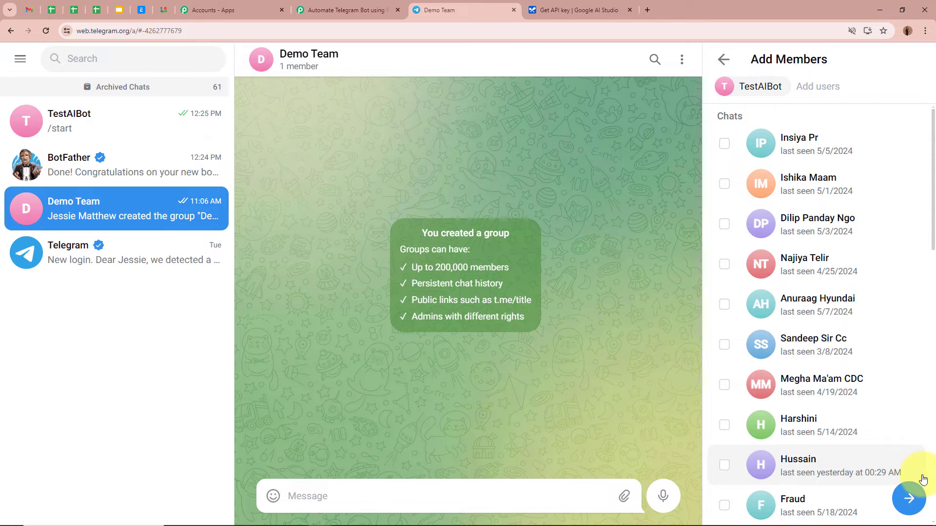
pyautogui.click(909, 498)
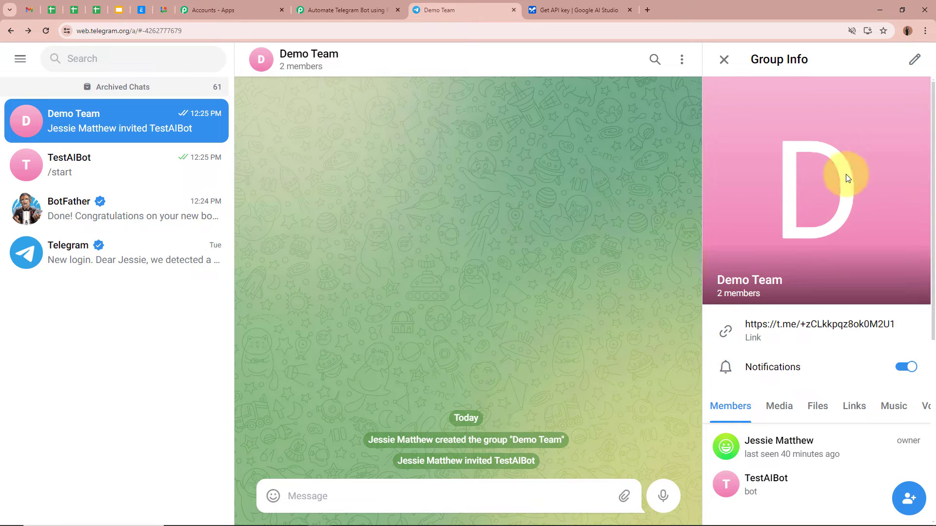
pyautogui.click(723, 59)
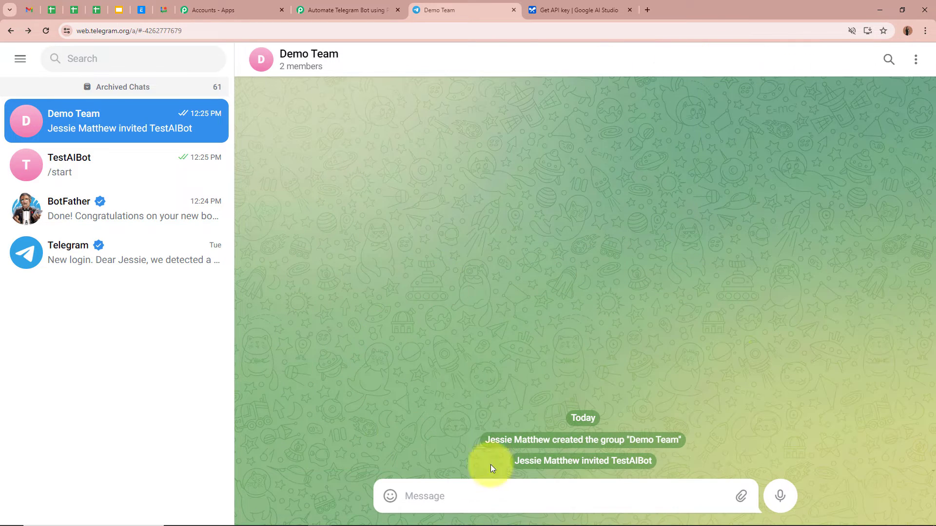
pyautogui.click(306, 55)
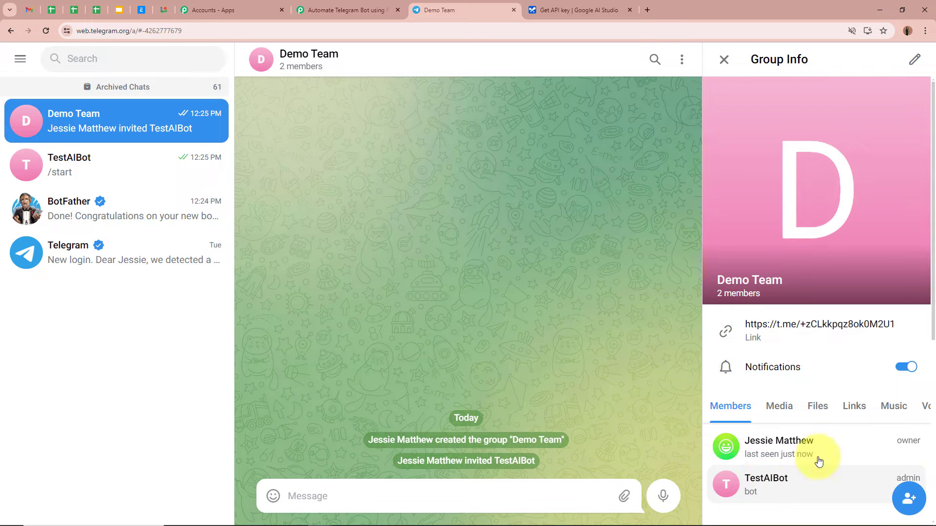
pyautogui.click(723, 59)
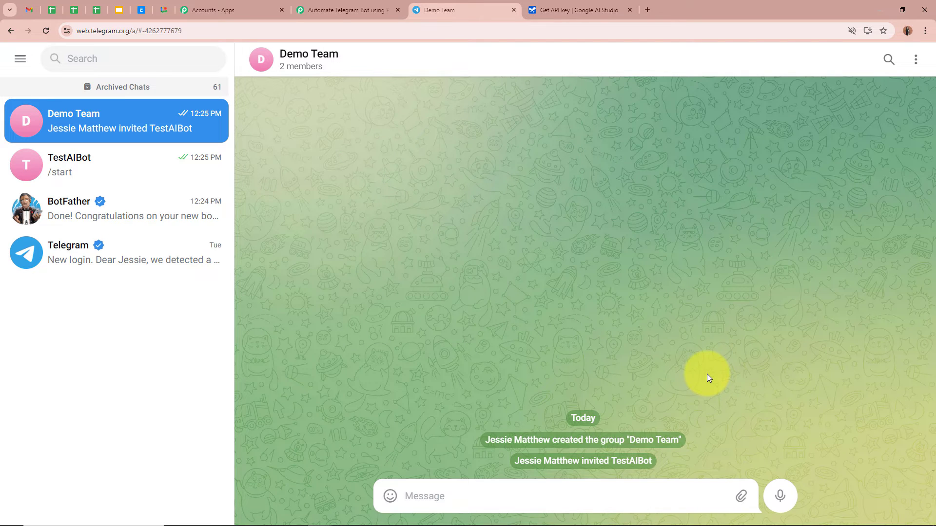
# Switch back to the Pabbly Connect workflow and save the Telegram Bot trigger with a test request.
pyautogui.click(329, 7)
pyautogui.scroll(-2, 118, 258)
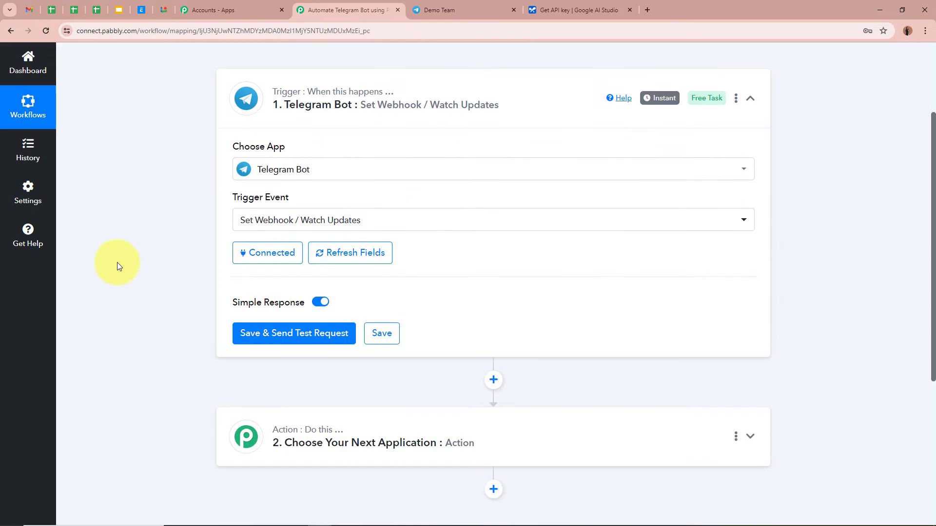
pyautogui.click(306, 336)
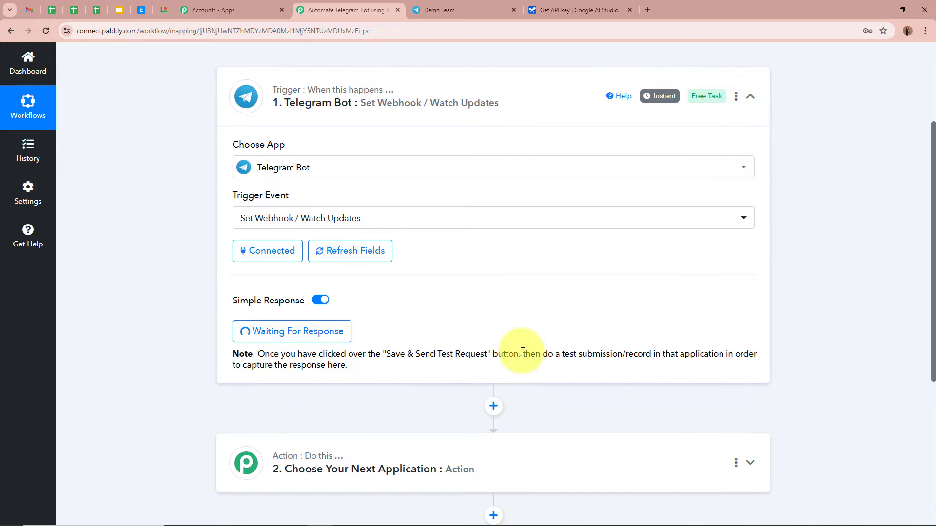
# Switch to Telegram Web and send "What is Automation and how is it useful for businesses?" to the Demo Team group.
pyautogui.scroll(3, 143, 310)
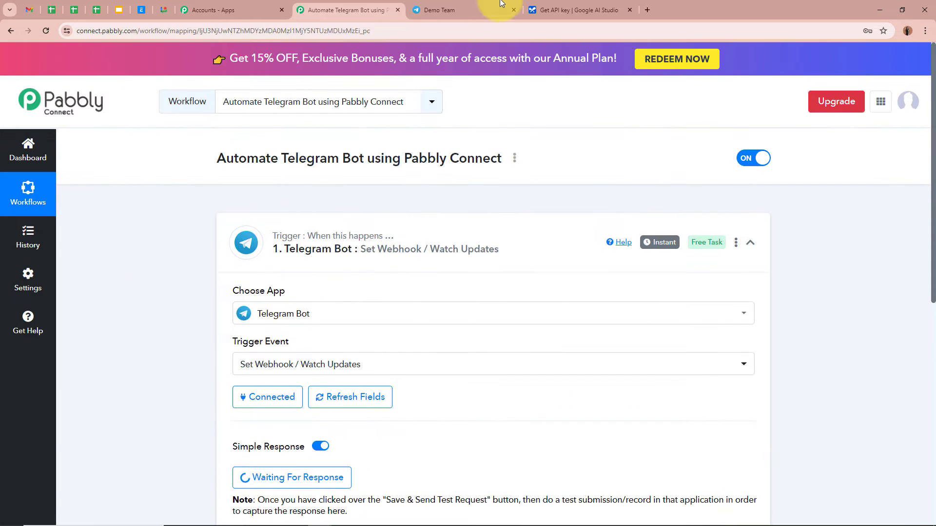
pyautogui.click(497, 9)
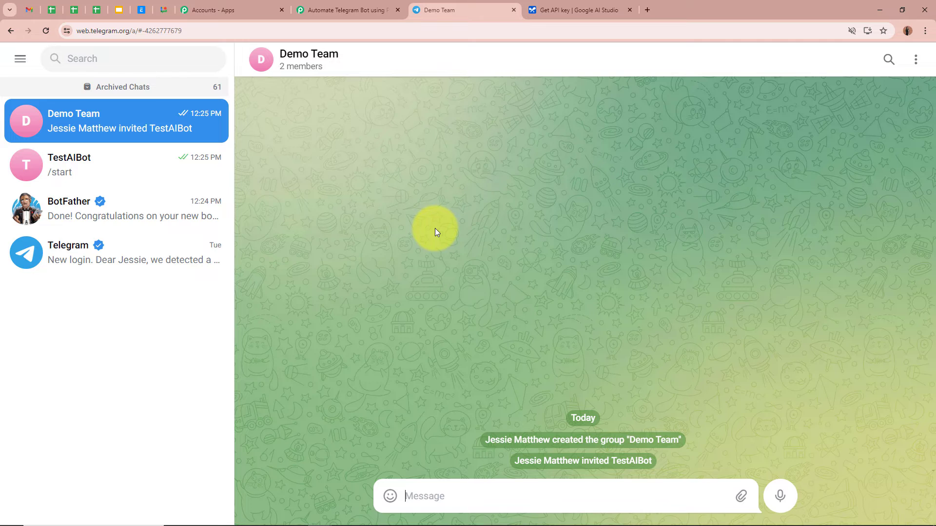
pyautogui.click(408, 495)
pyautogui.write('What is Automation and how is it useful for businesses?')
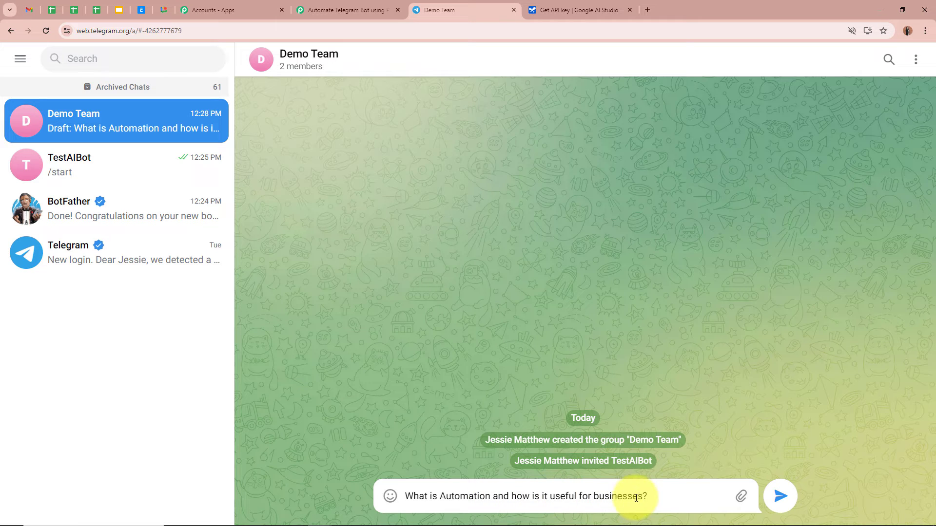
pyautogui.click(780, 497)
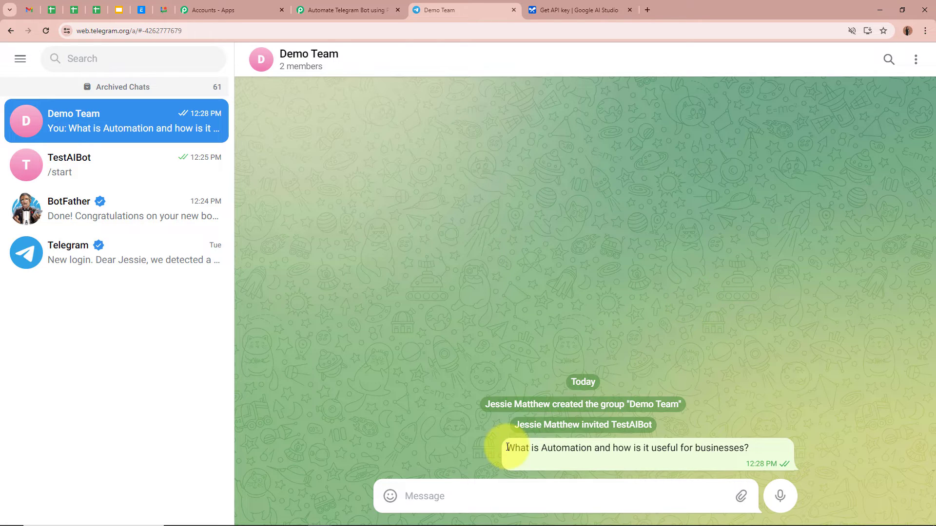
pyautogui.moveTo(508, 447); pyautogui.dragTo(749, 447)
pyautogui.click(820, 415)
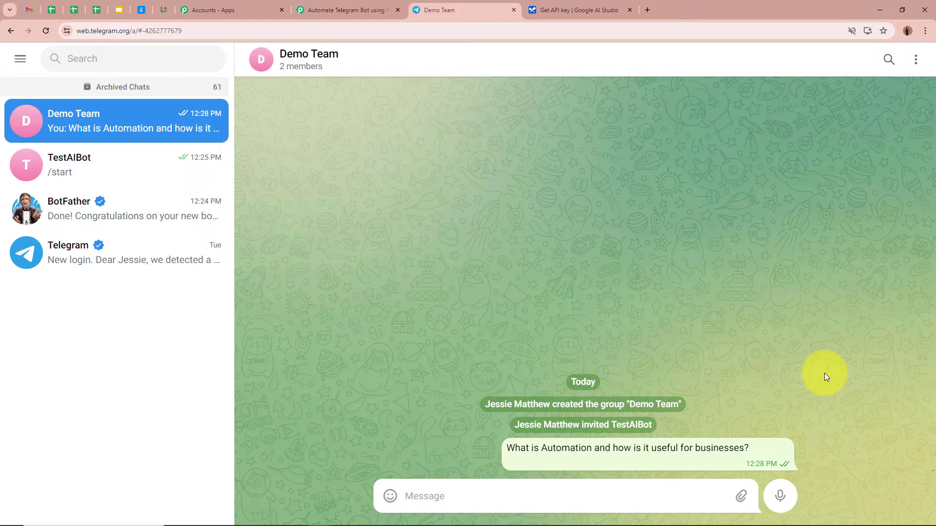
# Switch to the Pabbly Connect workflow, examine the trigger's captured message text, sender and chat fields, and collapse the trigger step.
pyautogui.click(324, 11)
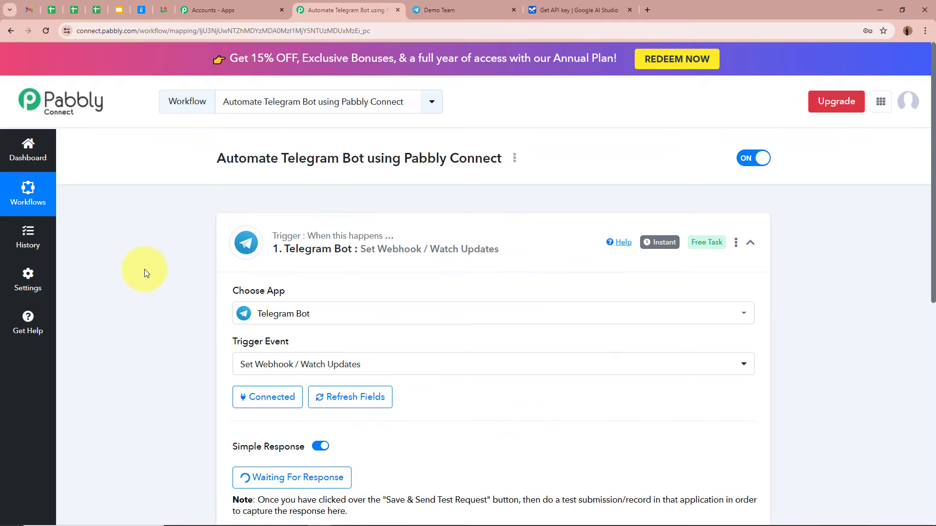
pyautogui.scroll(-3, 144, 269)
pyautogui.scroll(-5, 142, 276)
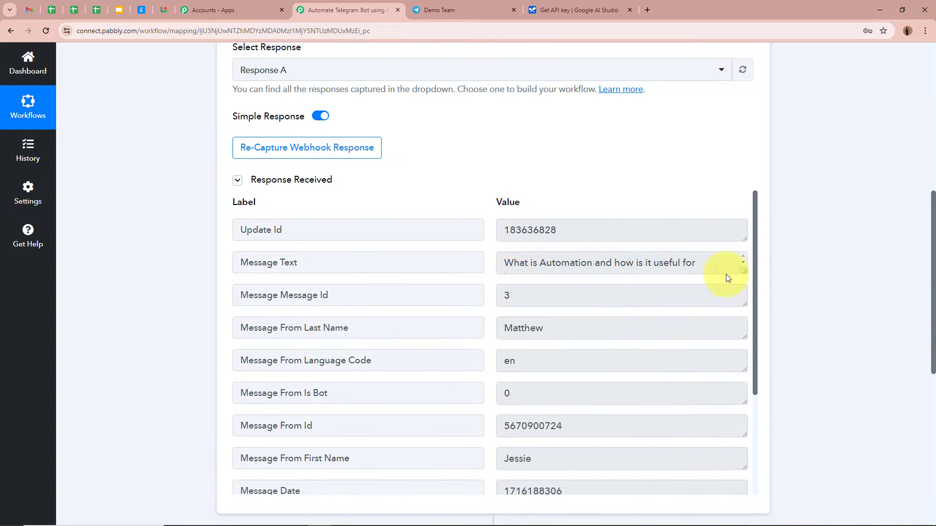
pyautogui.moveTo(745, 271); pyautogui.dragTo(743, 305)
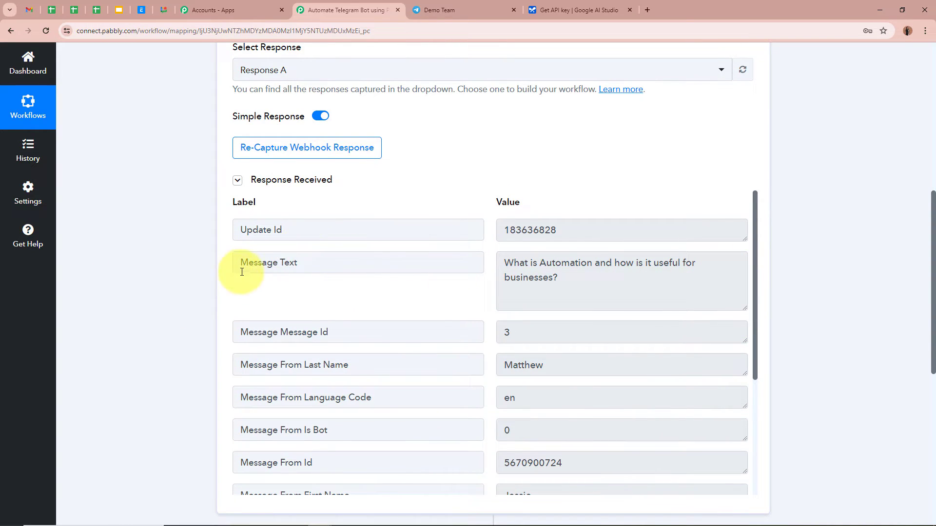
pyautogui.moveTo(506, 263); pyautogui.dragTo(583, 269)
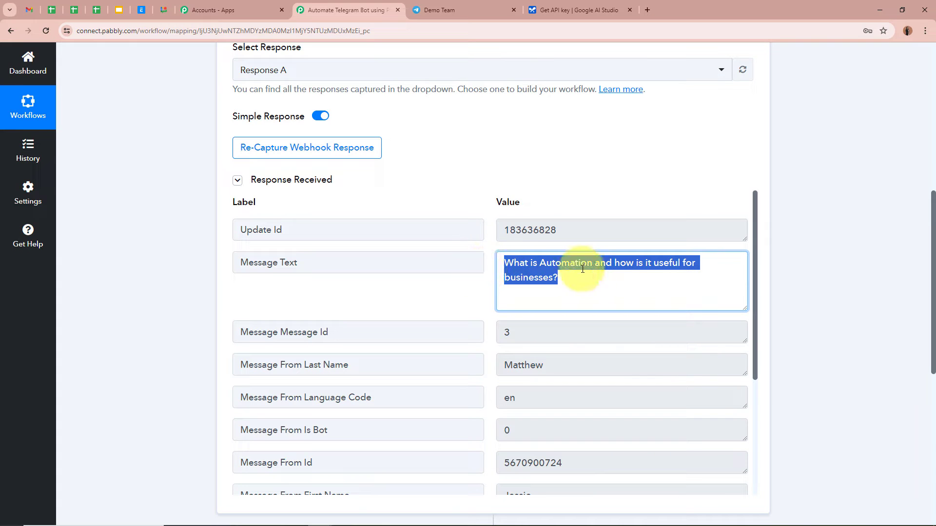
pyautogui.click(859, 291)
pyautogui.scroll(-3, 566, 349)
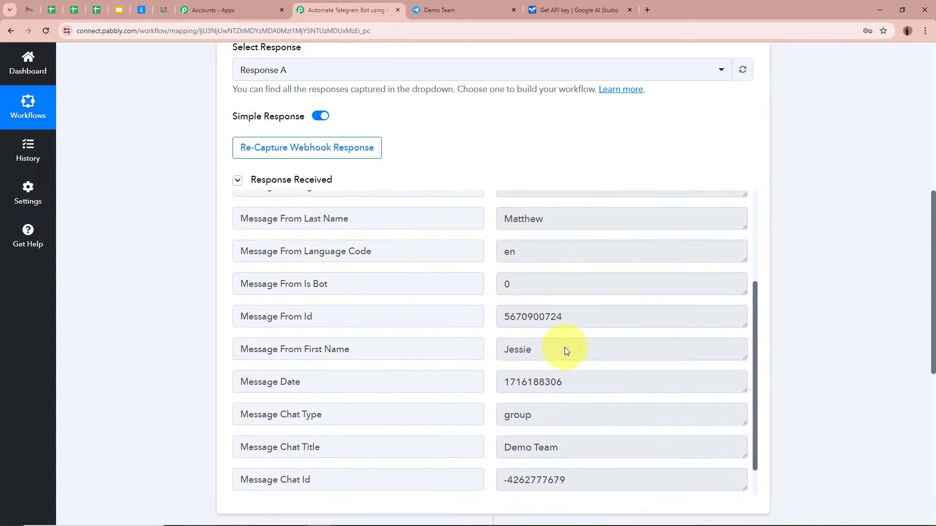
pyautogui.scroll(3, 564, 347)
pyautogui.scroll(8, 814, 323)
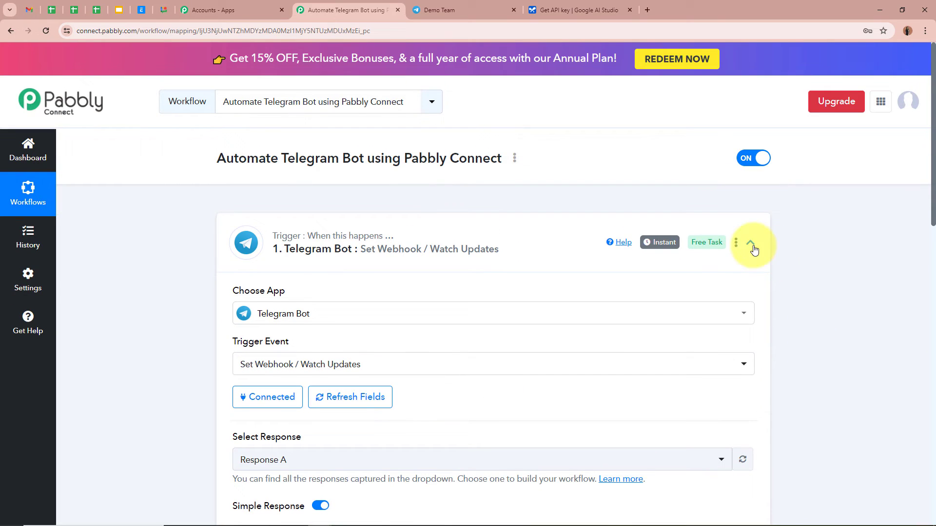
pyautogui.click(751, 244)
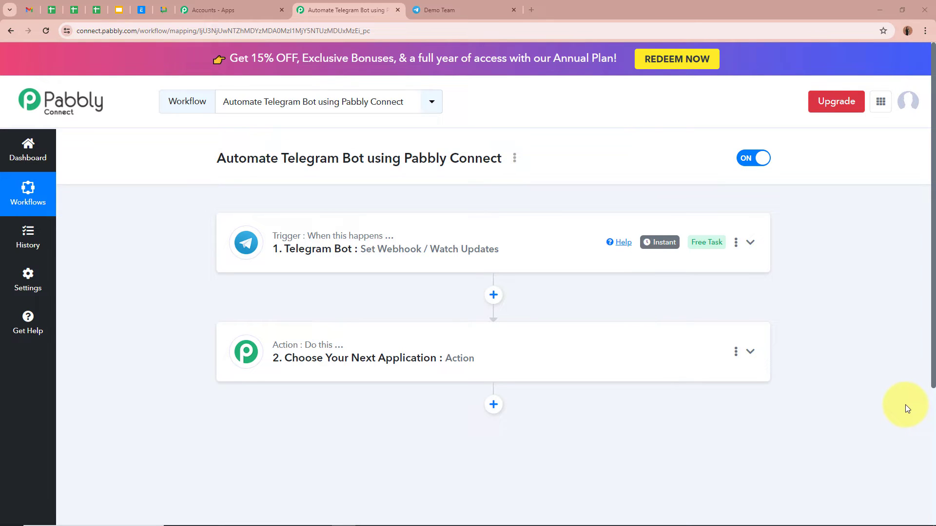
# Expand the workflow's action step and choose Filter (Pabbly) as its app.
pyautogui.click(750, 351)
pyautogui.scroll(-3, 820, 335)
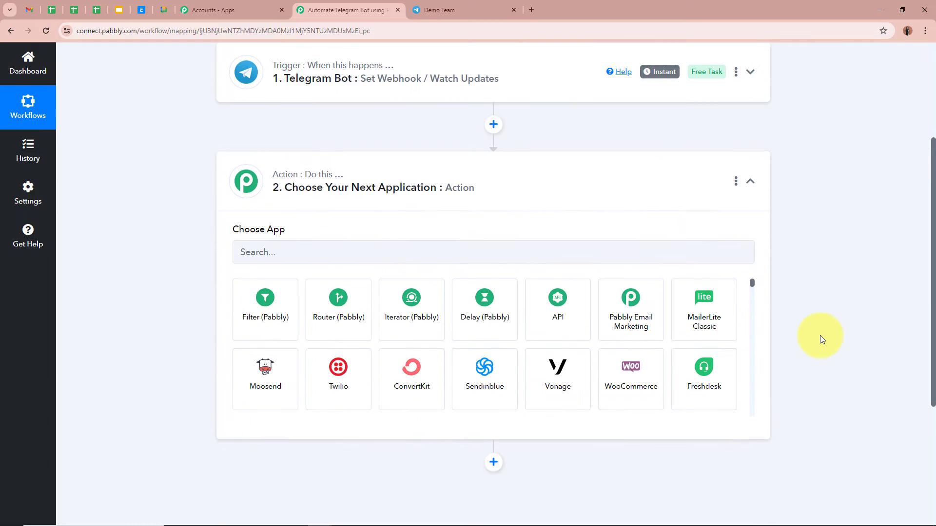
pyautogui.click(265, 299)
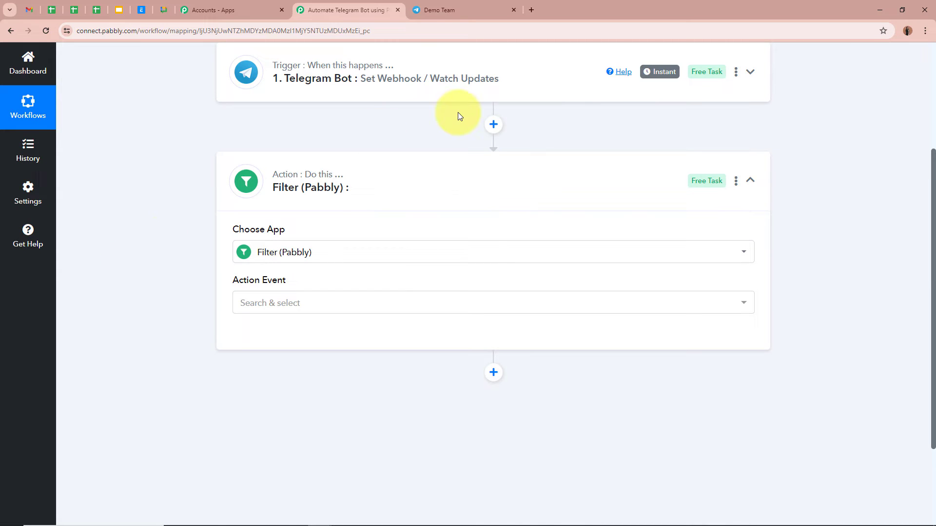
pyautogui.scroll(3, 458, 113)
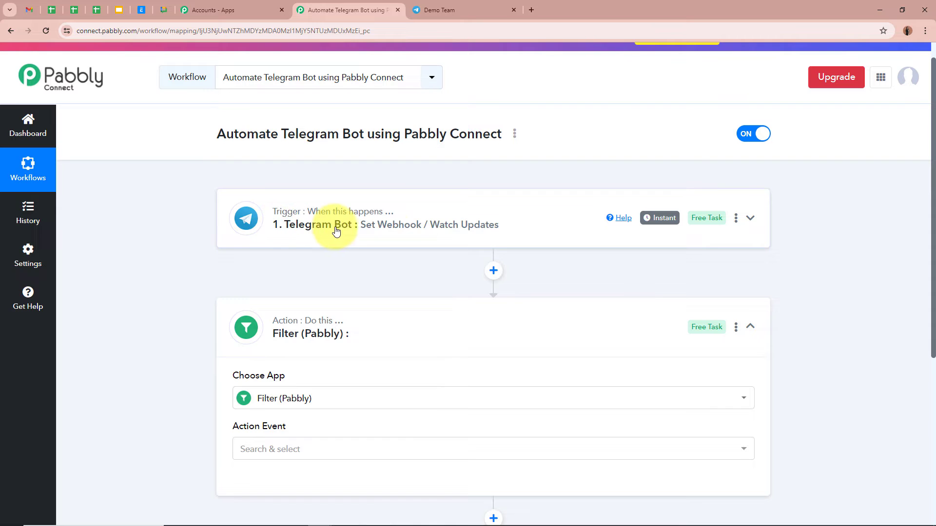
# Review the Demo Team group chat in Telegram Web and return to the Pabbly Connect workflow.
pyautogui.scroll(-4, 230, 265)
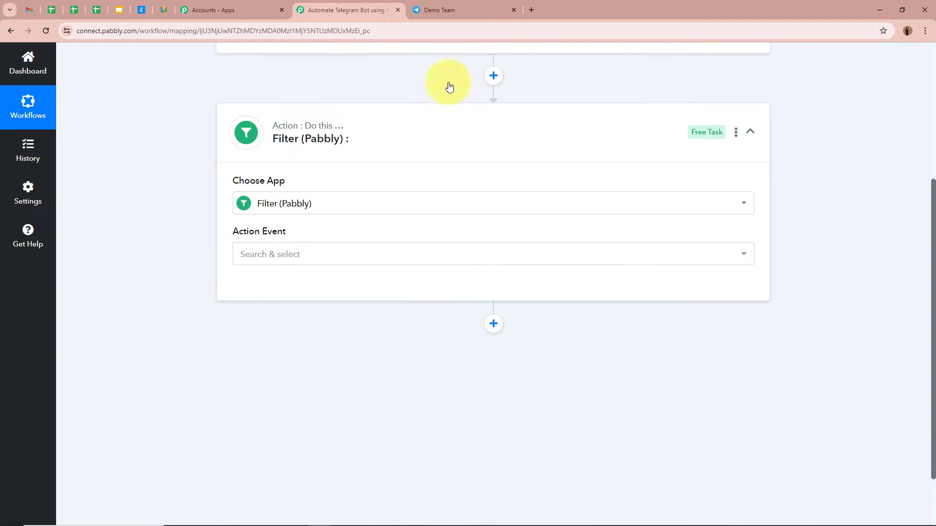
pyautogui.click(454, 10)
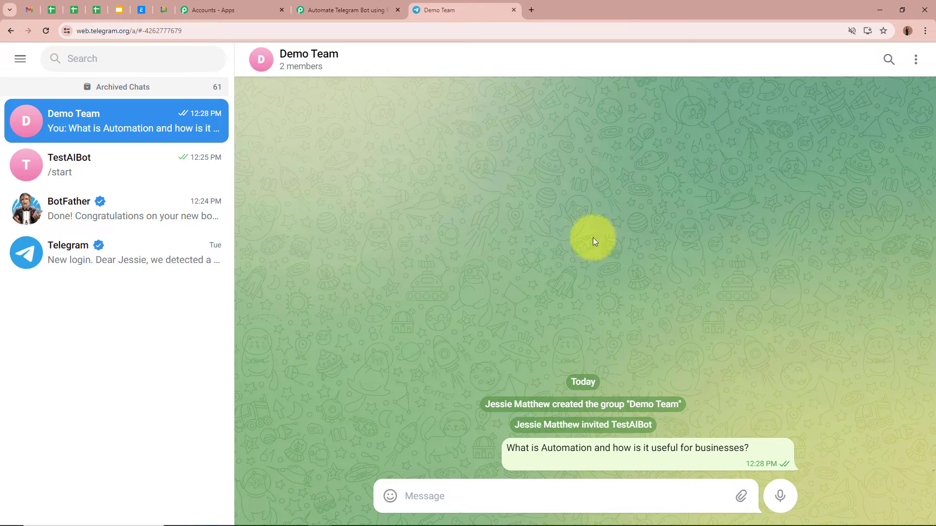
pyautogui.click(375, 5)
pyautogui.scroll(3, 124, 314)
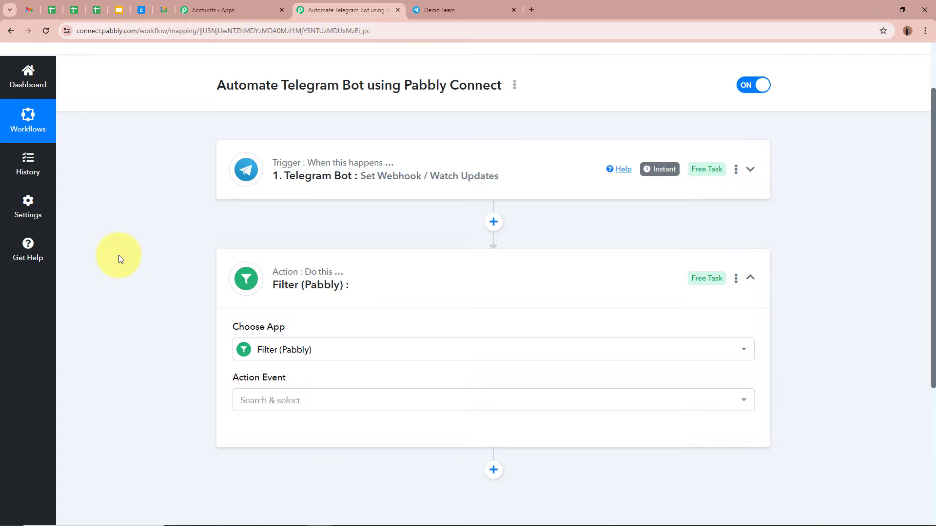
pyautogui.click(476, 9)
pyautogui.click(366, 7)
pyautogui.scroll(-1, 101, 333)
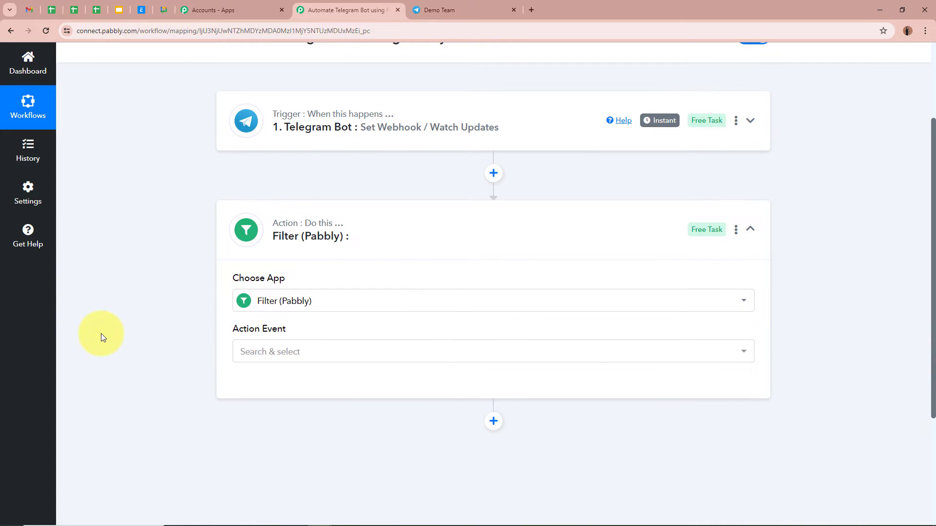
# Set the filter step's action event to Filter Values and connect it.
pyautogui.click(356, 352)
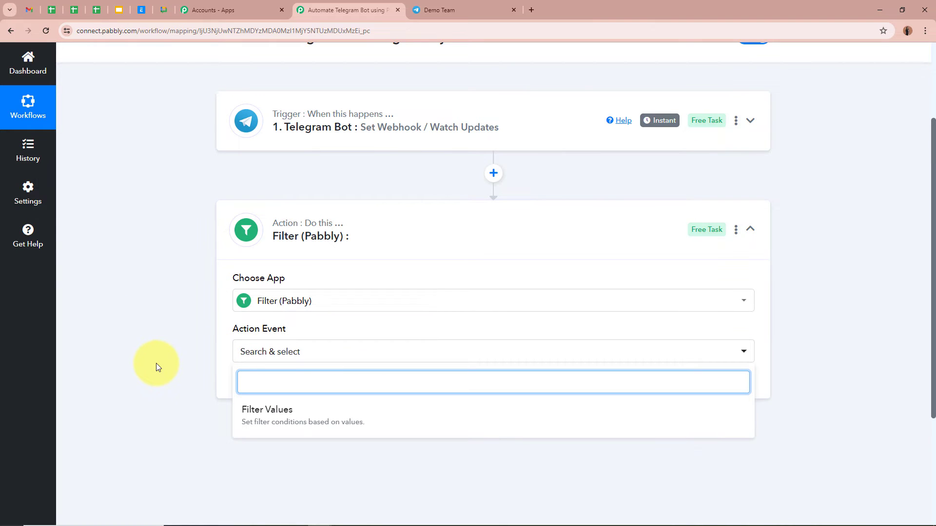
pyautogui.click(308, 416)
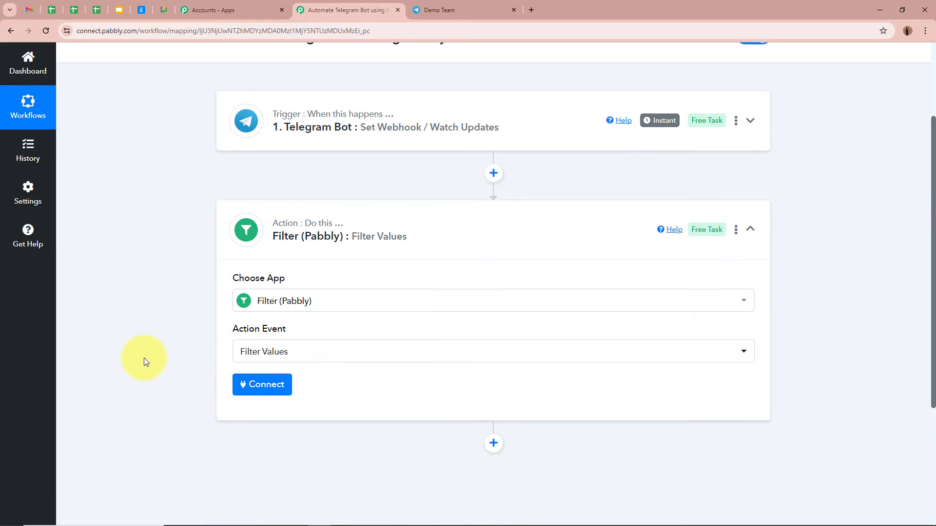
pyautogui.click(287, 385)
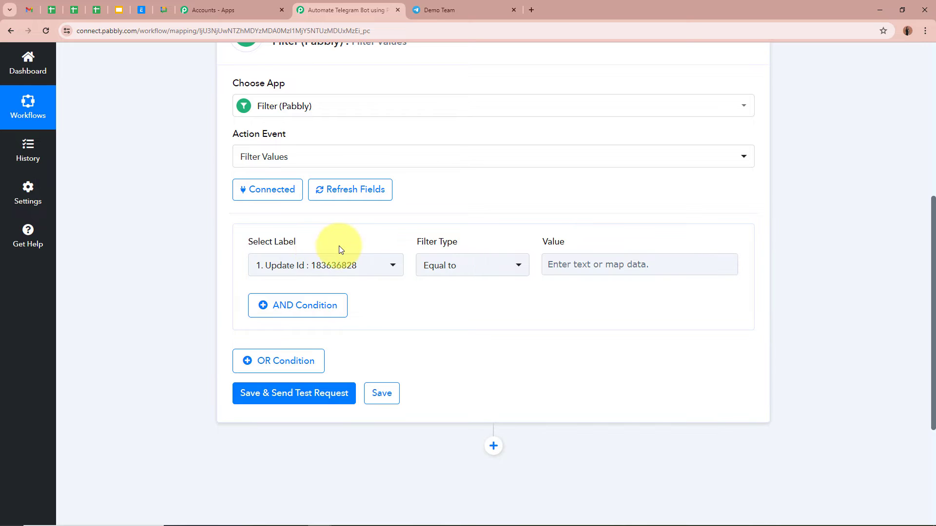
# Set the filter condition so that the trigger's Message Message Id is not empty.
pyautogui.click(359, 269)
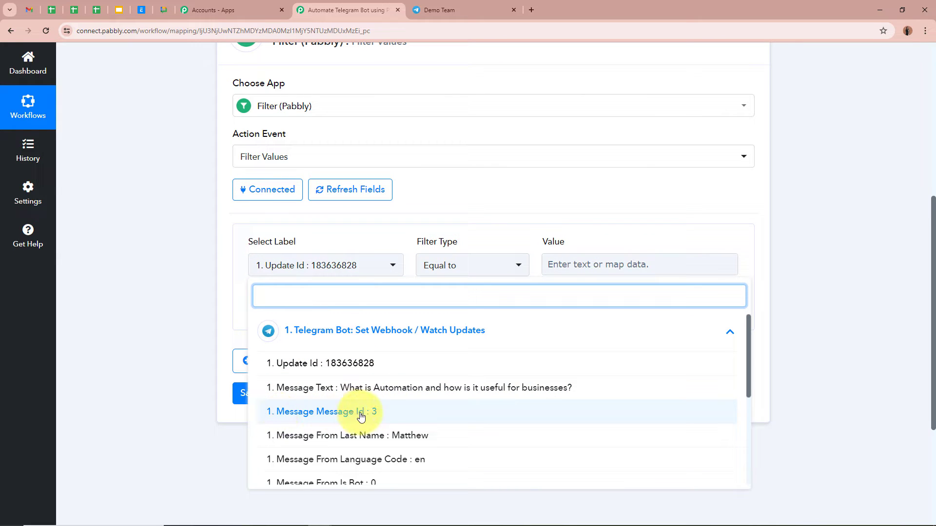
pyautogui.click(396, 415)
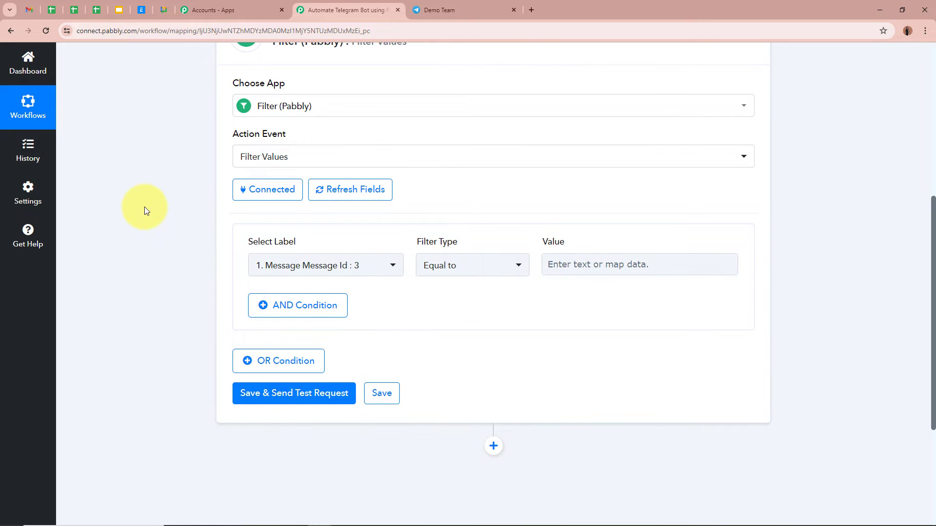
pyautogui.click(486, 276)
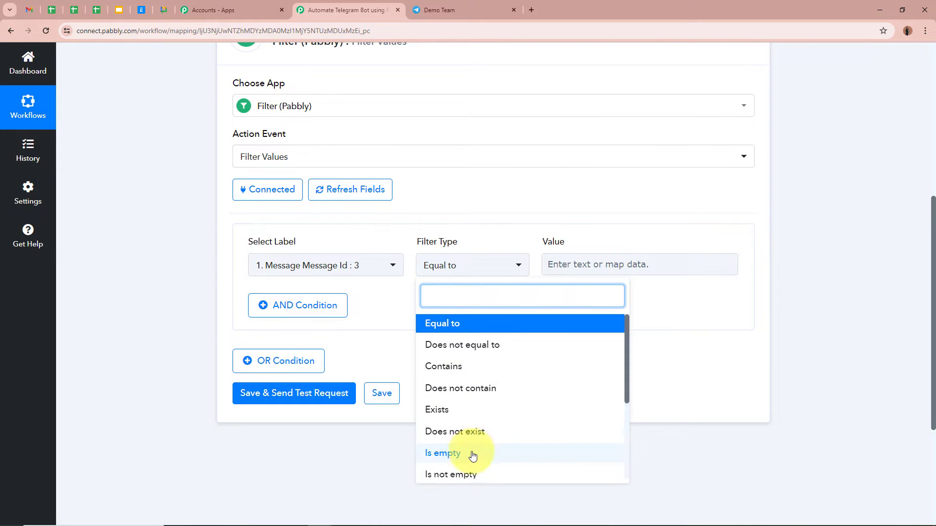
pyautogui.click(472, 475)
pyautogui.click(437, 363)
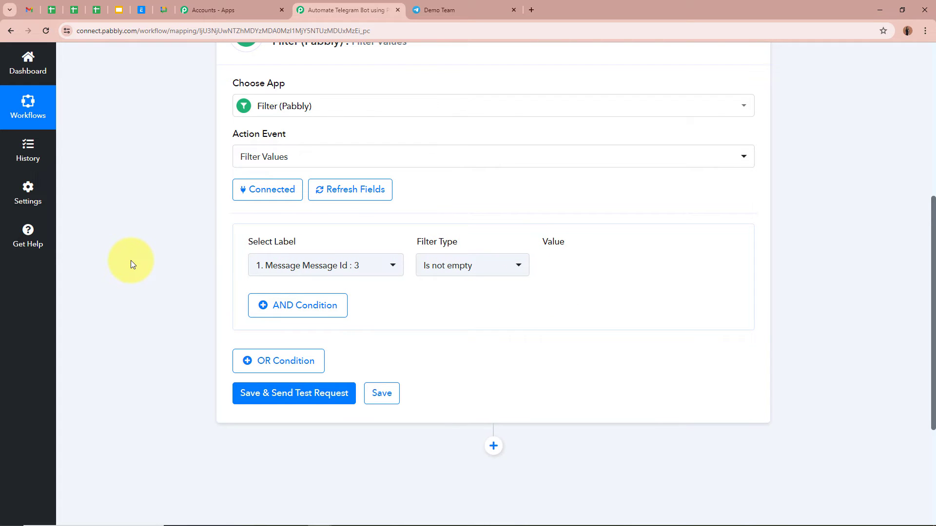
# Save the filter with a test request and check the status and message in its response.
pyautogui.scroll(6, 163, 273)
pyautogui.scroll(-5, 163, 273)
pyautogui.scroll(-2, 162, 277)
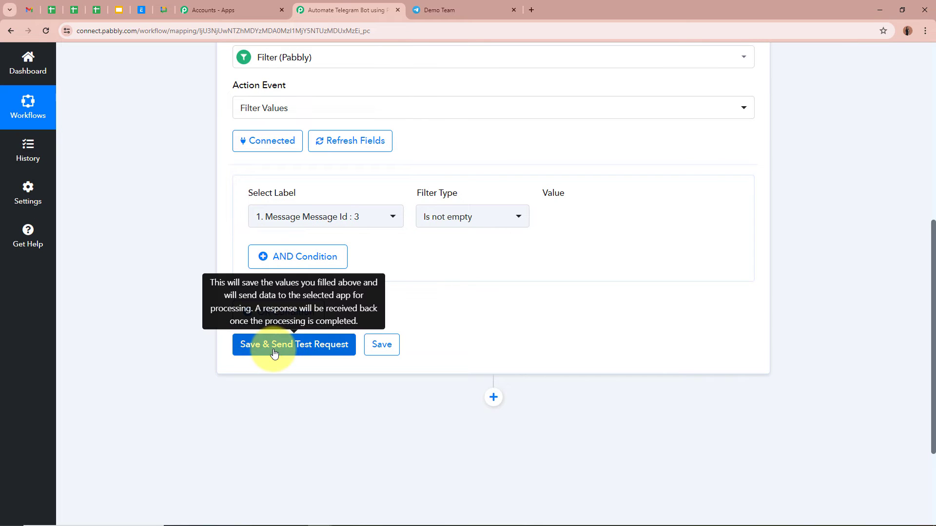
pyautogui.click(319, 350)
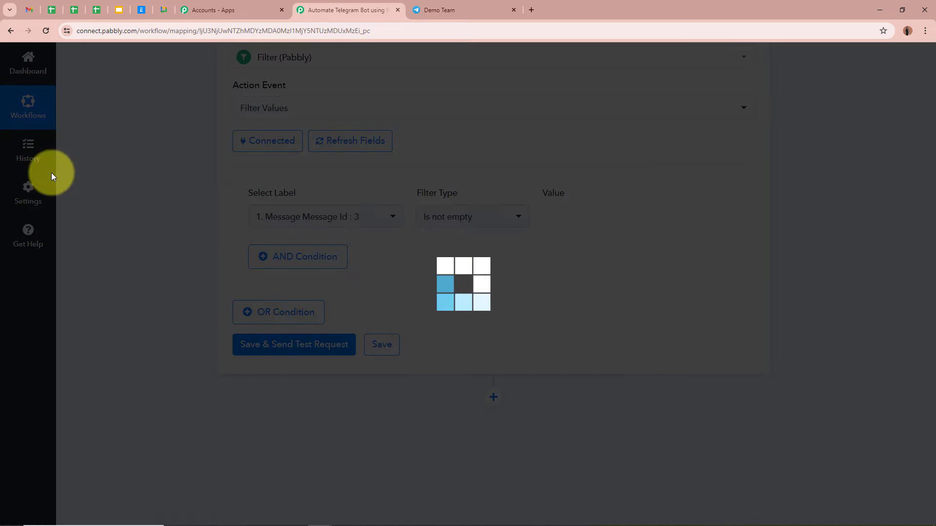
pyautogui.scroll(-3, 131, 197)
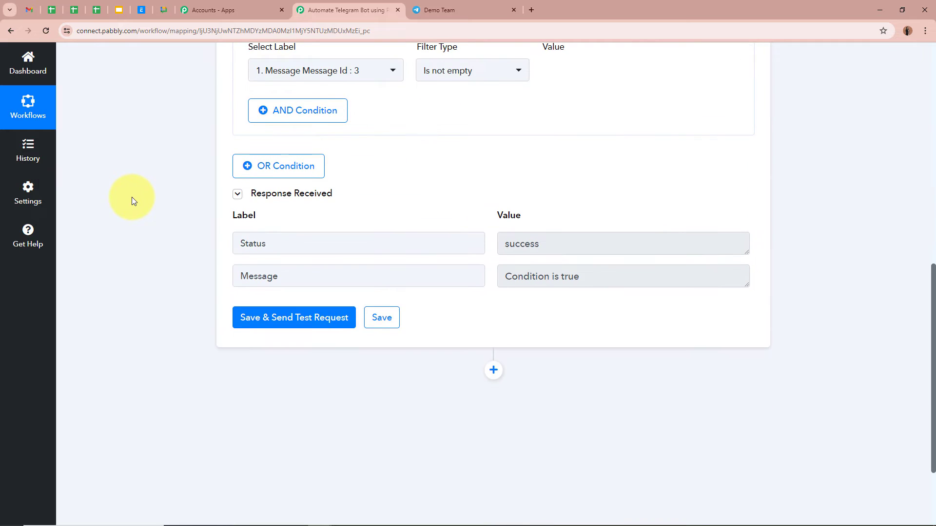
pyautogui.moveTo(238, 275); pyautogui.dragTo(341, 274)
pyautogui.moveTo(589, 278); pyautogui.dragTo(378, 271)
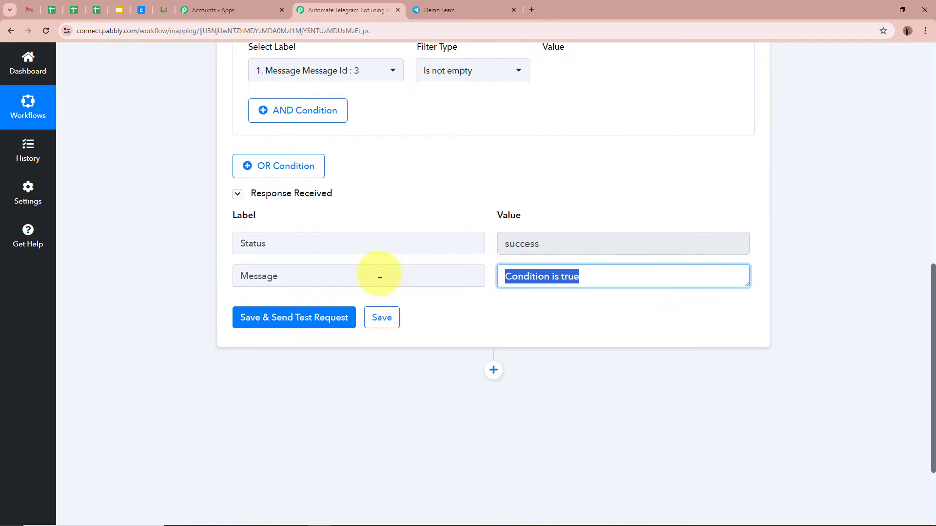
pyautogui.moveTo(502, 244); pyautogui.dragTo(832, 216)
pyautogui.click(840, 215)
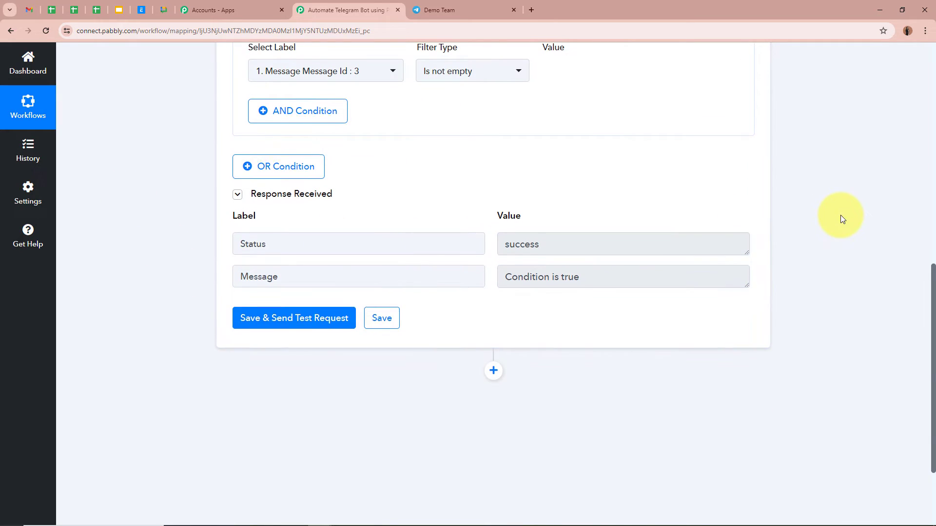
# Collapse the filter step, then look at the Demo Team chat in Telegram Web and return to the Pabbly Connect workflow.
pyautogui.scroll(9, 840, 215)
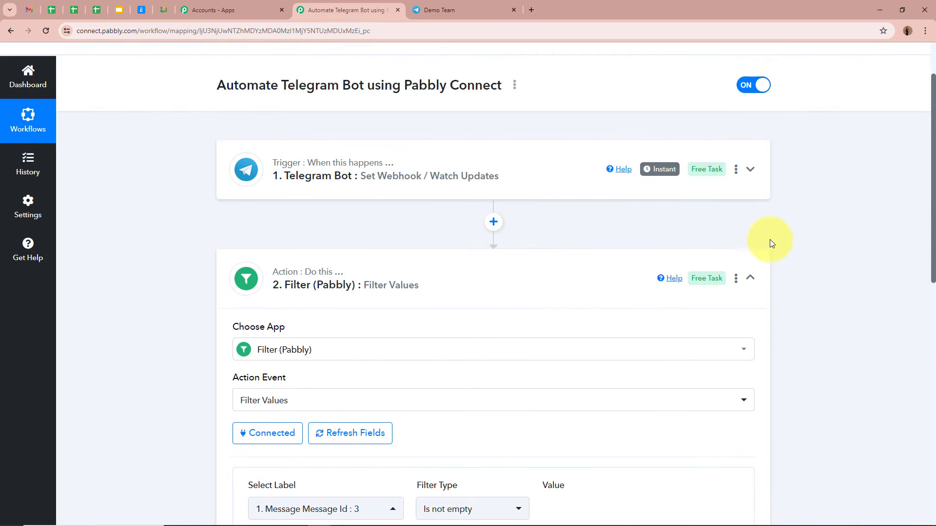
pyautogui.click(749, 277)
pyautogui.scroll(2, 788, 266)
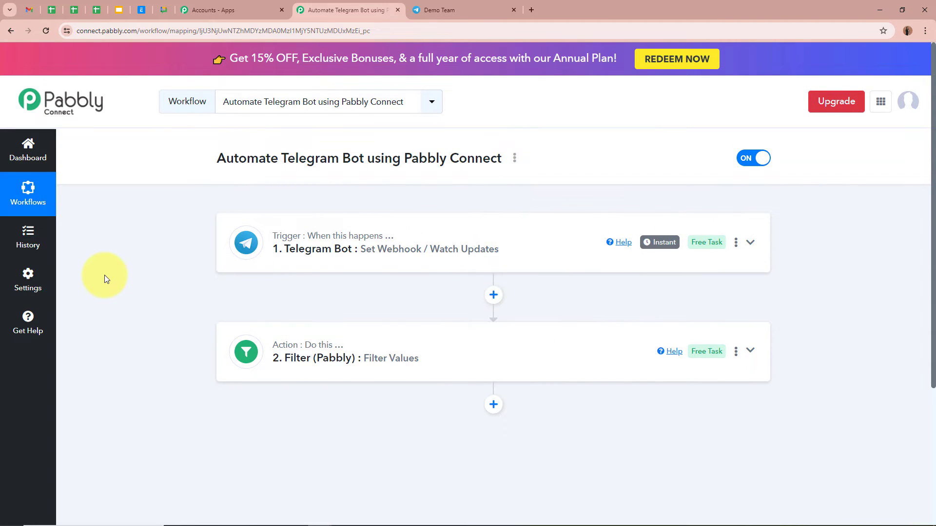
pyautogui.scroll(-3, 104, 275)
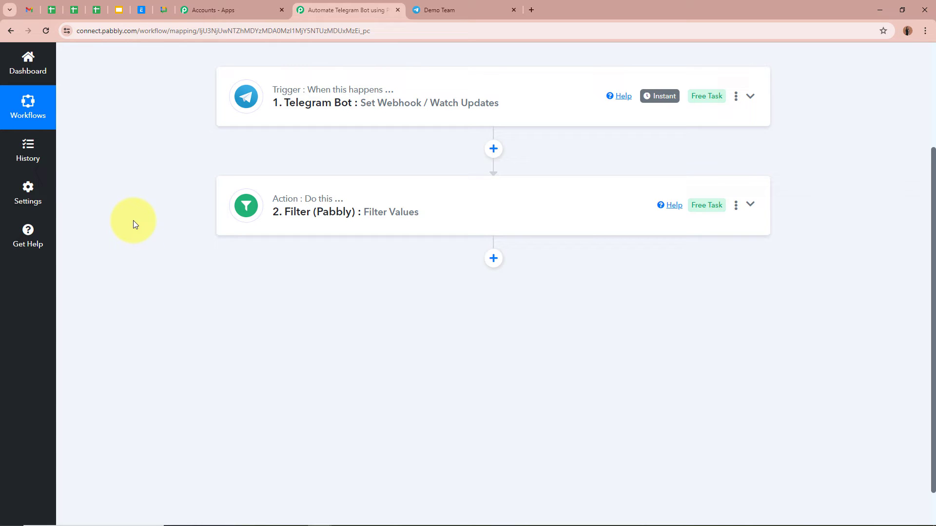
pyautogui.click(468, 10)
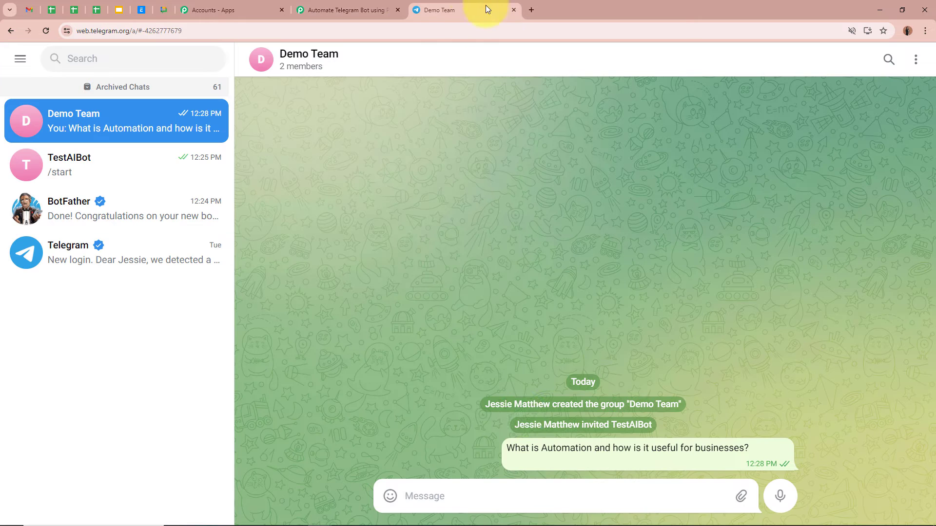
pyautogui.click(381, 10)
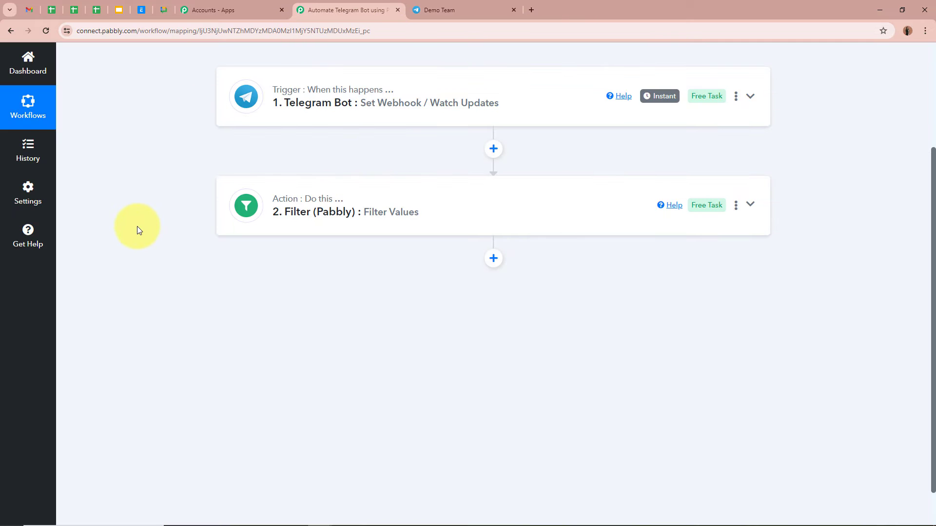
# Add an action step after the filter and choose Google Generative AI as its app.
pyautogui.click(490, 264)
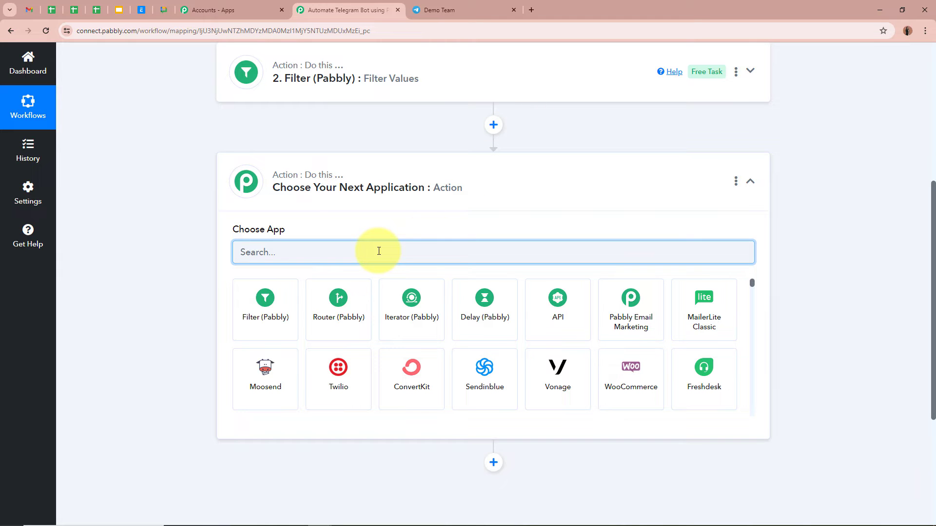
pyautogui.write('Goo')
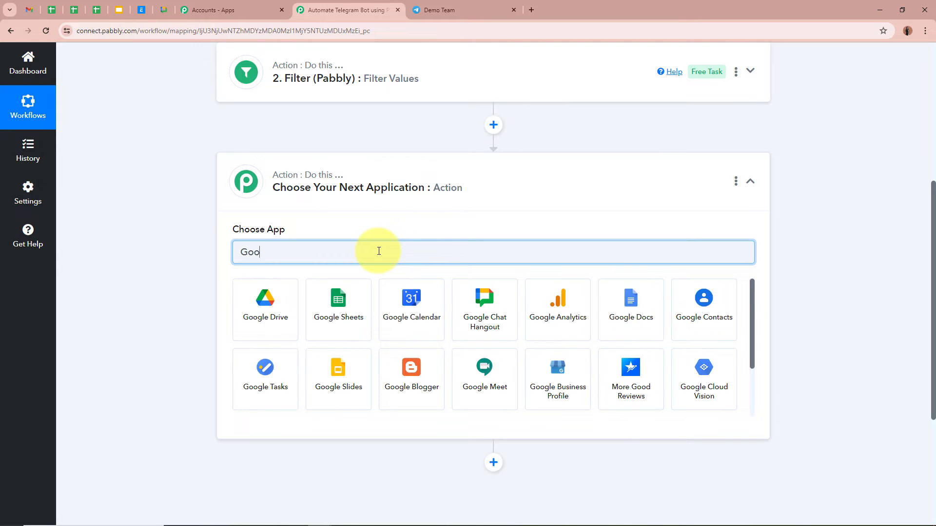
pyautogui.write('gl')
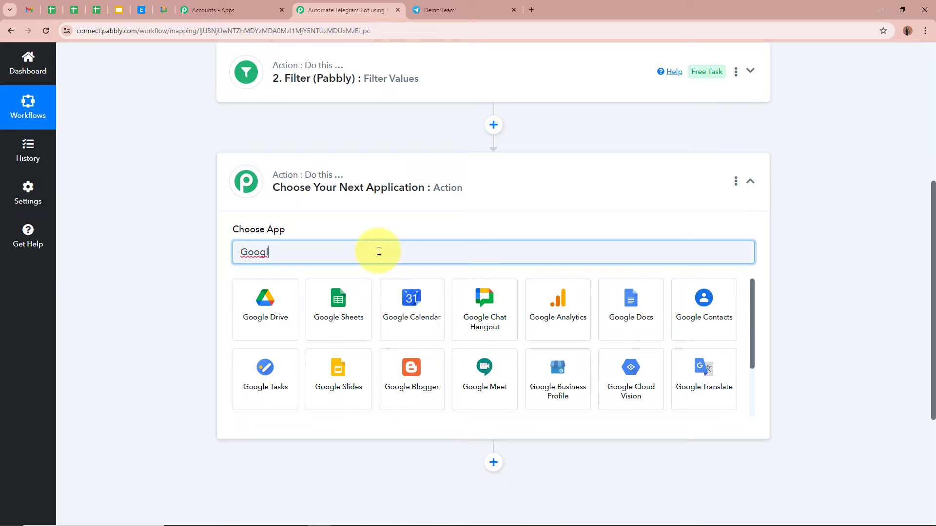
pyautogui.write('e')
pyautogui.scroll(-2, 507, 390)
pyautogui.click(493, 392)
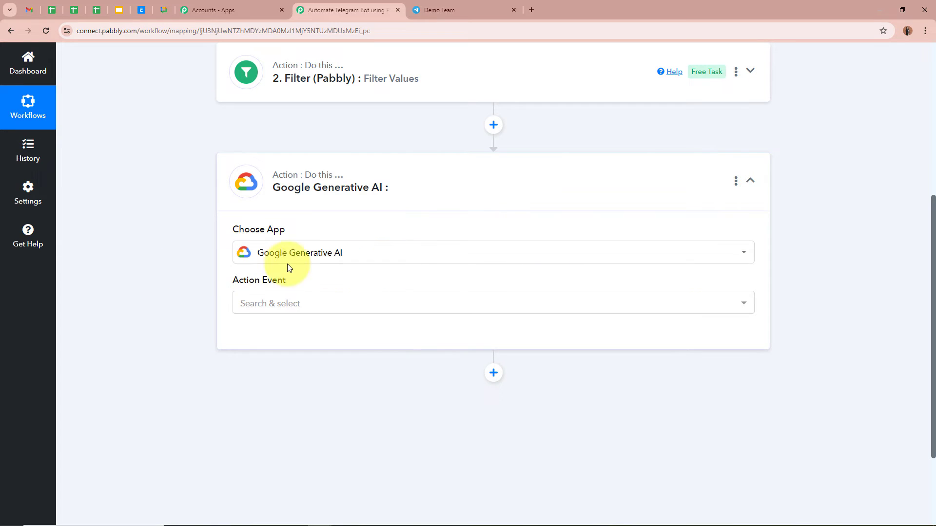
# Set the Google Generative AI step's action event to Generate Content.
pyautogui.scroll(-1, 158, 255)
pyautogui.scroll(-2, 157, 252)
pyautogui.click(336, 203)
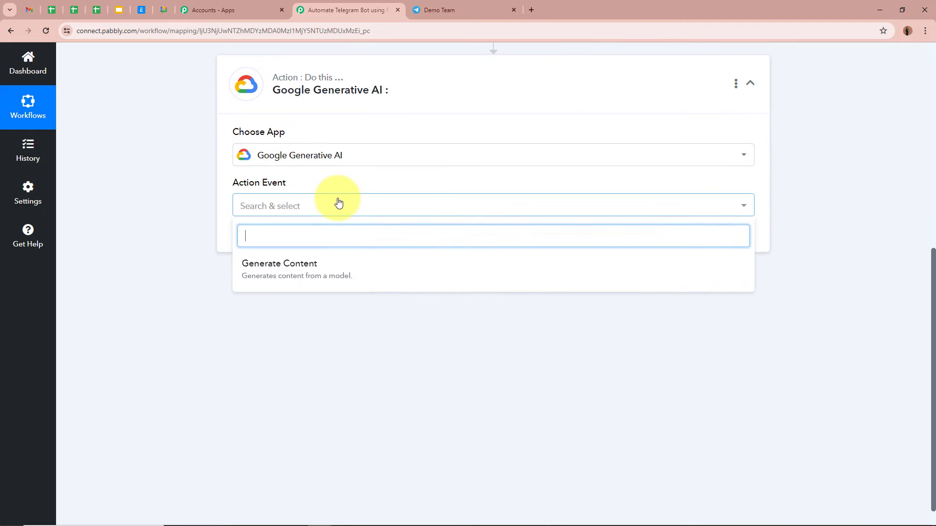
pyautogui.click(292, 266)
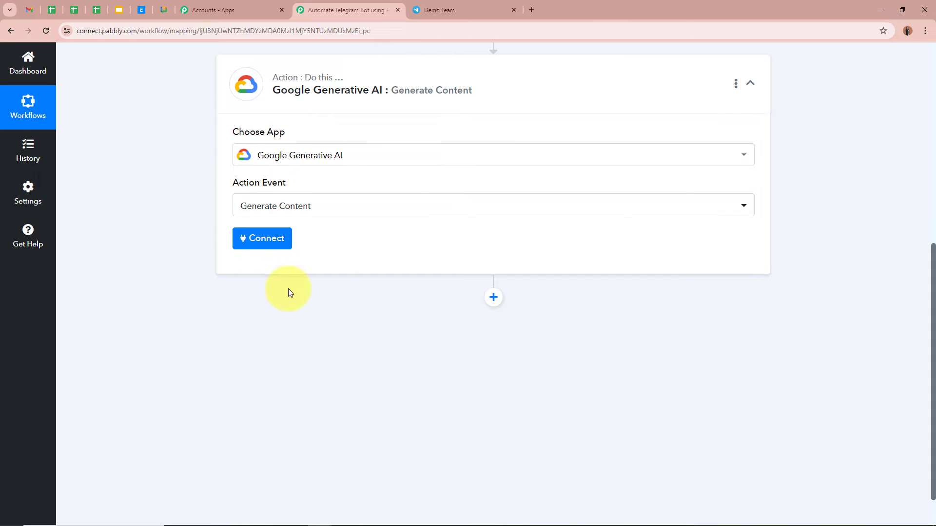
# Start connecting the Google Generative AI account with the option to add a new connection.
pyautogui.click(270, 239)
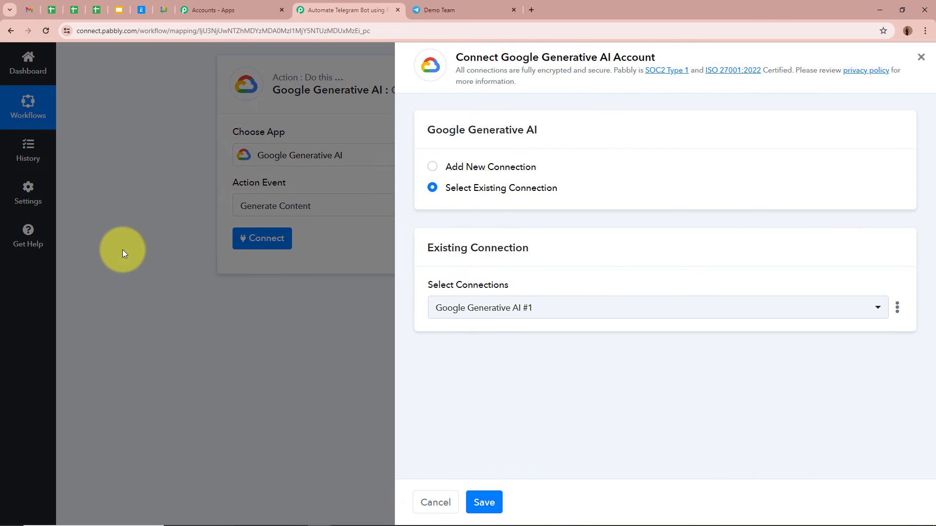
pyautogui.click(432, 167)
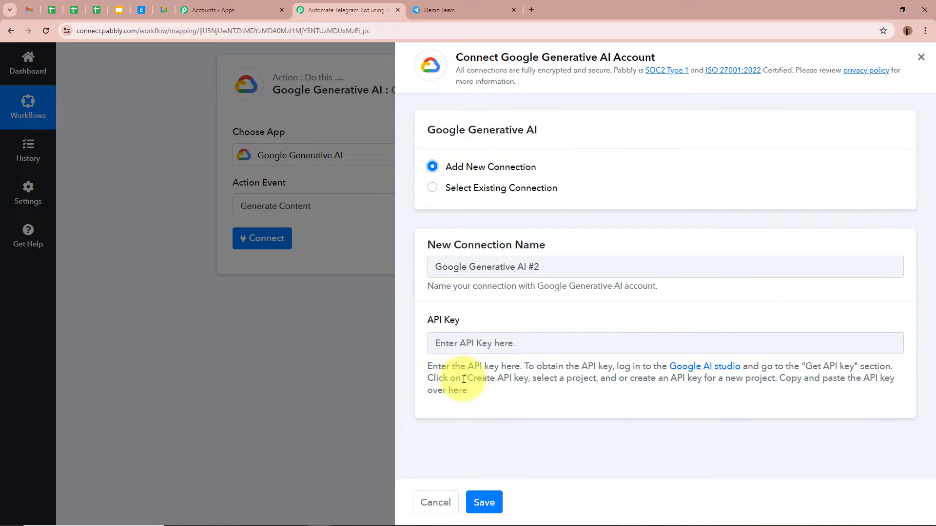
pyautogui.moveTo(430, 322); pyautogui.dragTo(476, 322)
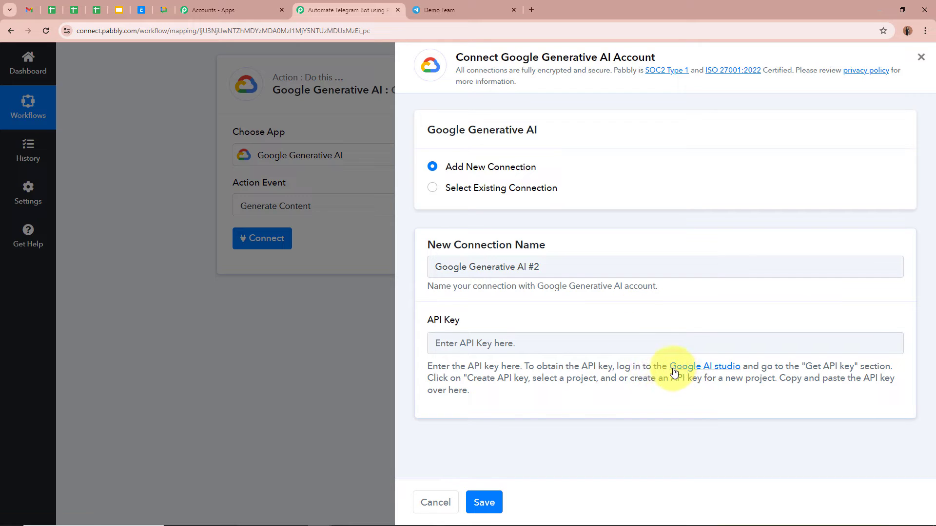
# Open Google AI Studio from the connection form and create an API key in the existing Generative Language Client project.
pyautogui.click(725, 370)
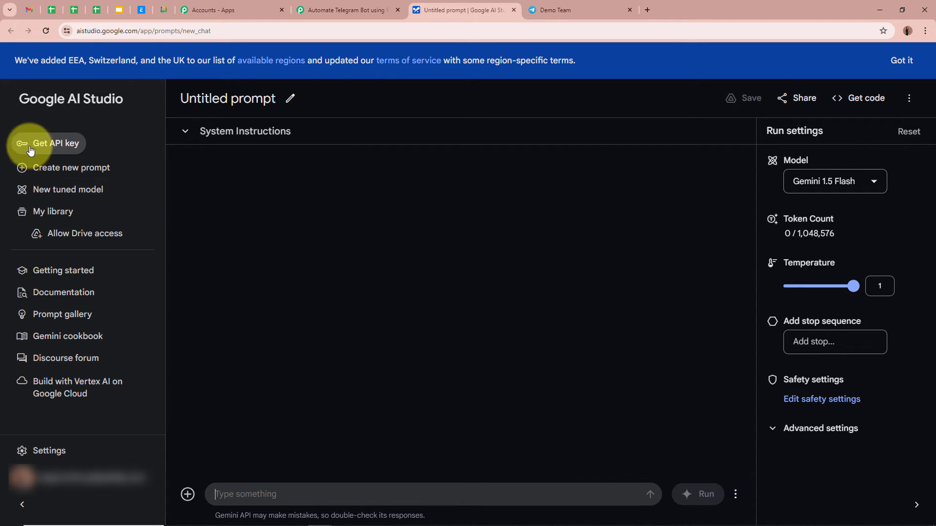
pyautogui.click(57, 148)
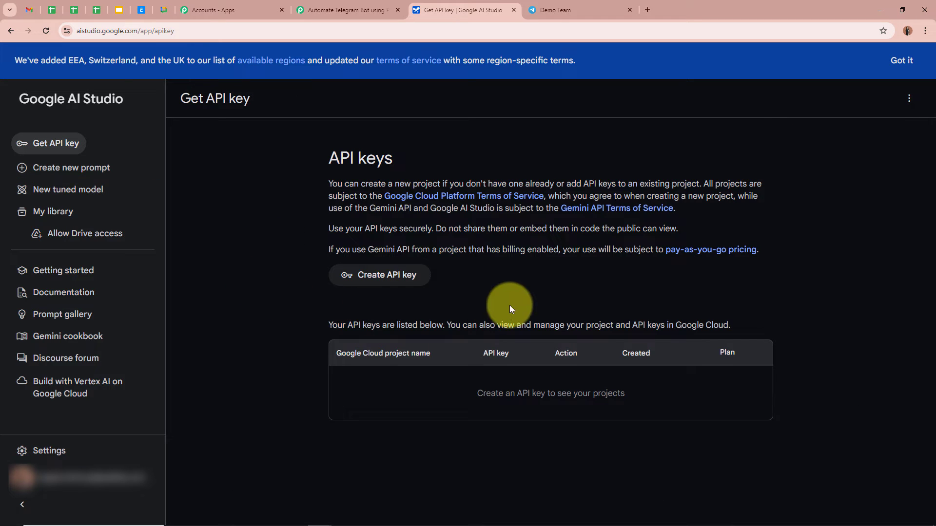
pyautogui.click(385, 278)
pyautogui.click(418, 303)
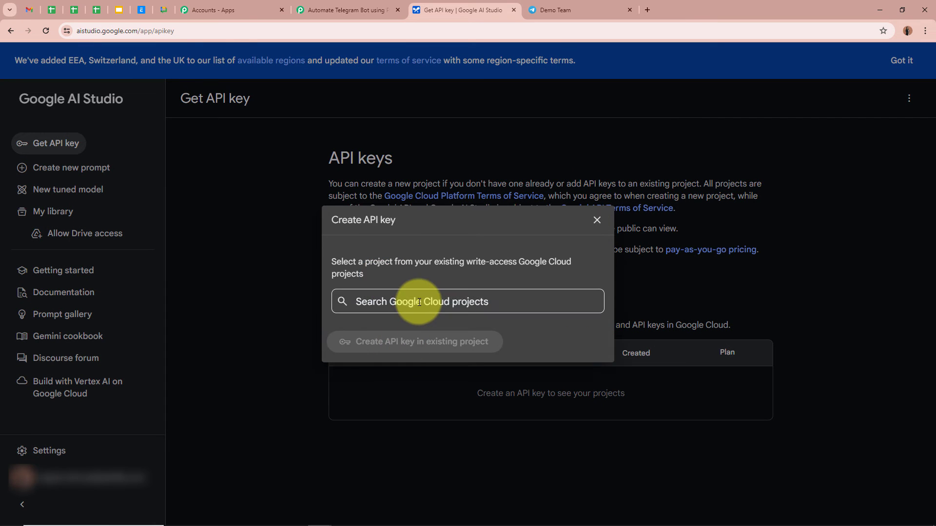
pyautogui.click(416, 336)
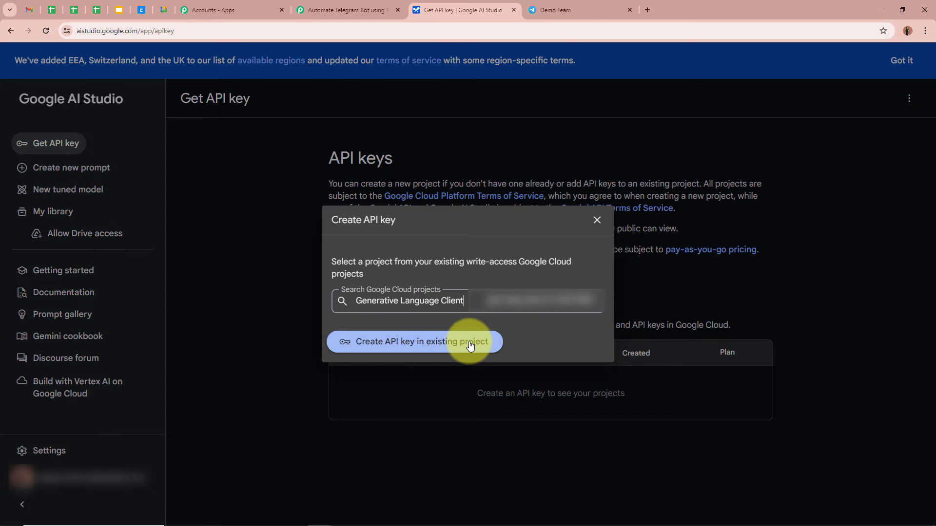
pyautogui.click(429, 342)
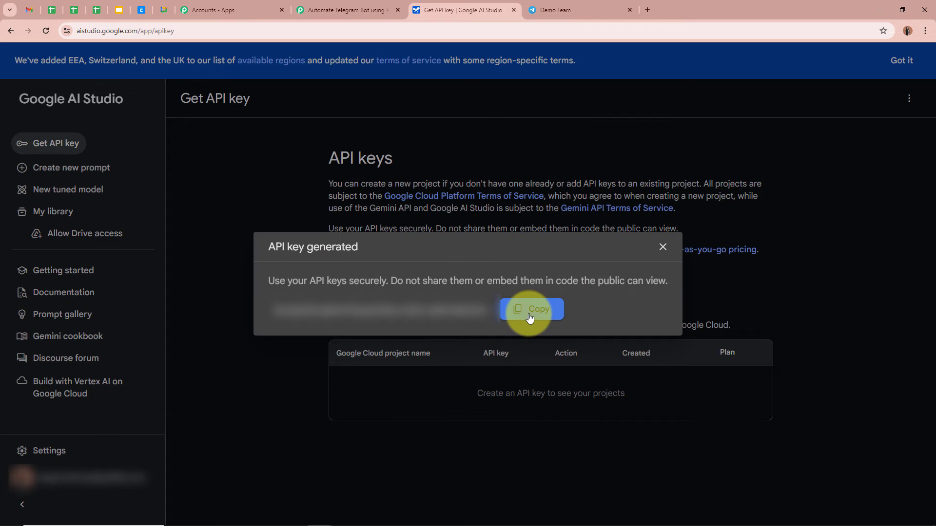
# Copy the generated API key from Google AI Studio, paste it into the connection form in Pabbly Connect and save the connection.
pyautogui.click(530, 318)
pyautogui.click(346, 10)
pyautogui.click(541, 348)
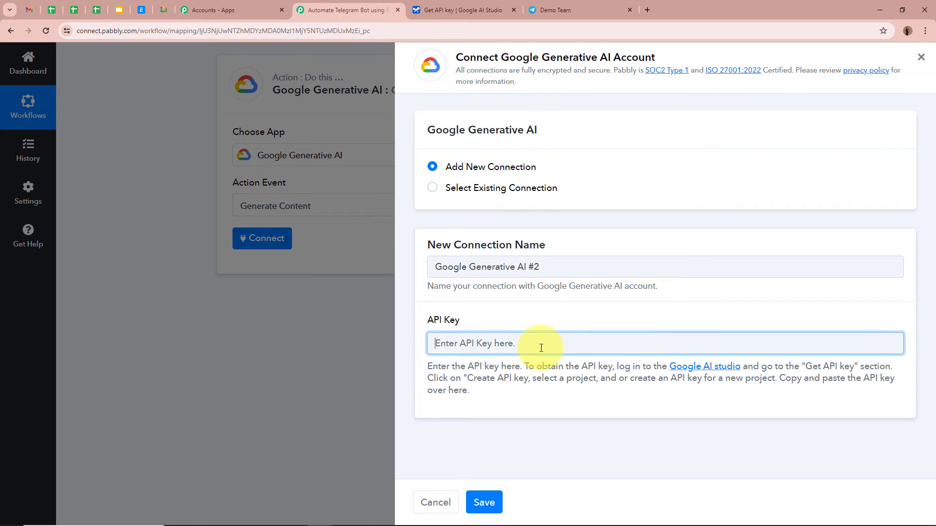
pyautogui.hotkey('ctrl', 'v')
pyautogui.click(484, 502)
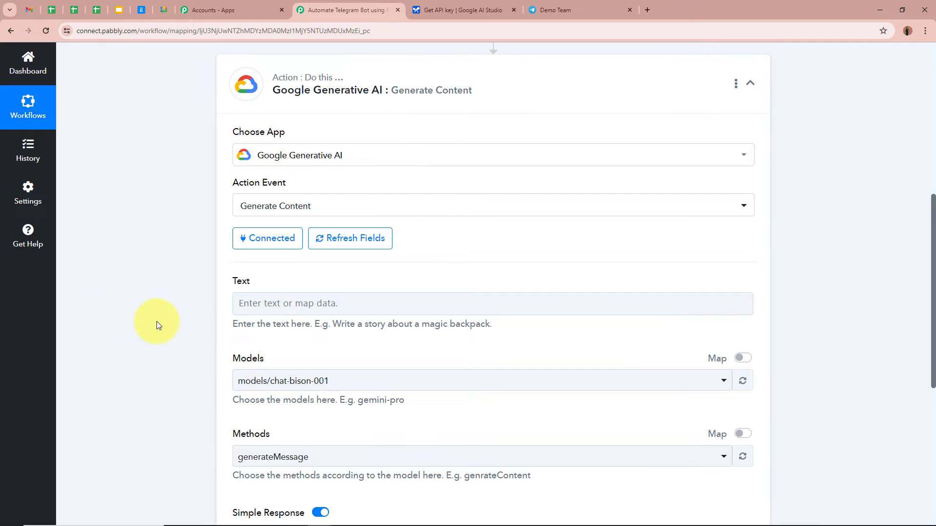
# Enter a Text prompt requesting simple, briefly explained replies to team members' Telegram group questions for company Fintrix, ending with "and the question is".
pyautogui.scroll(-2, 157, 325)
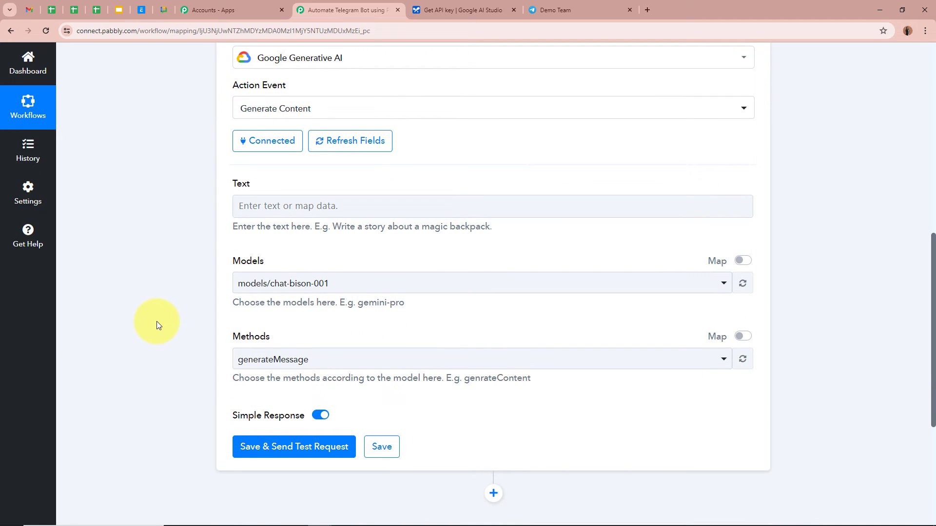
pyautogui.click(293, 206)
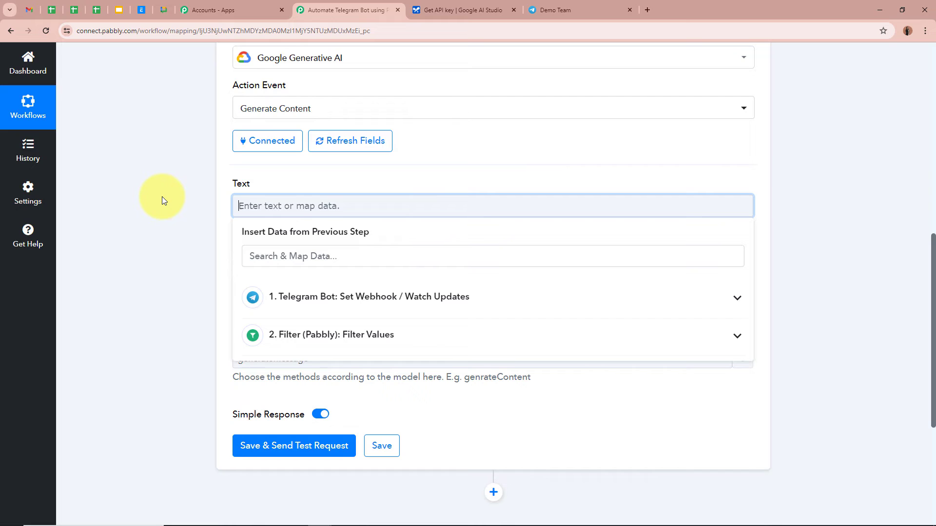
pyautogui.hotkey('ctrl', 'v')
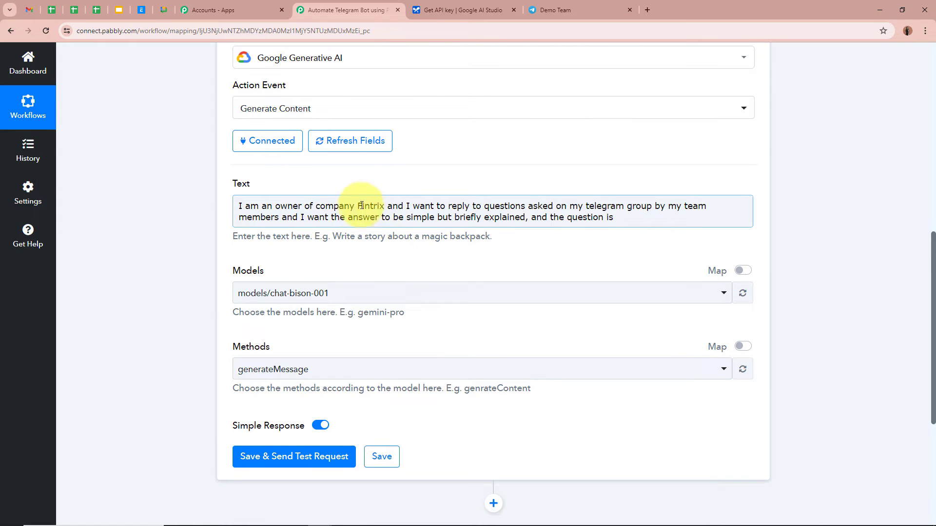
pyautogui.moveTo(361, 205); pyautogui.dragTo(404, 205)
pyautogui.click(424, 206)
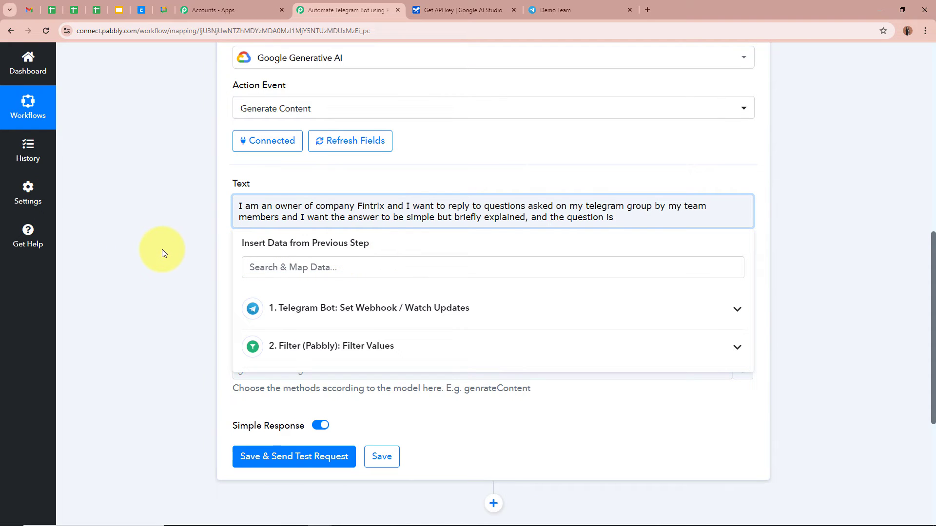
# Map the Telegram Bot trigger's Message Text at the end of the prompt.
pyautogui.scroll(10, 162, 250)
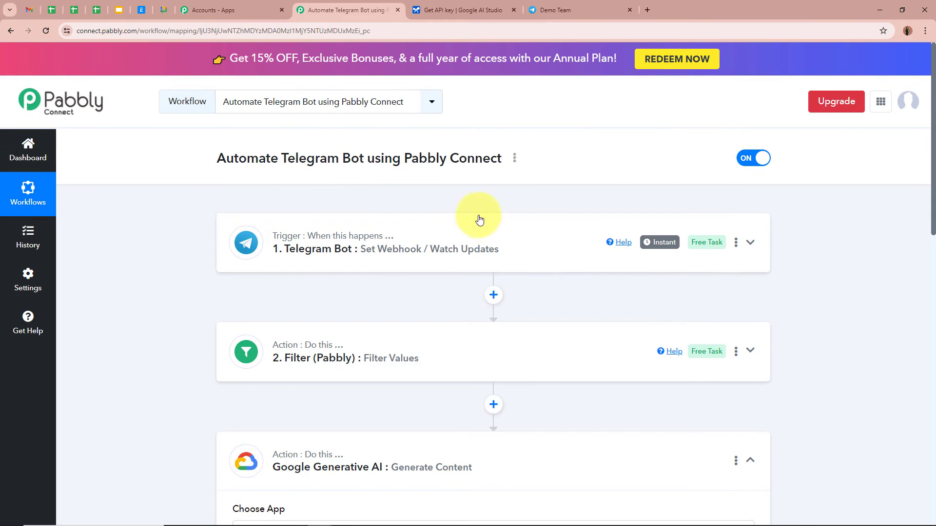
pyautogui.scroll(-10, 119, 215)
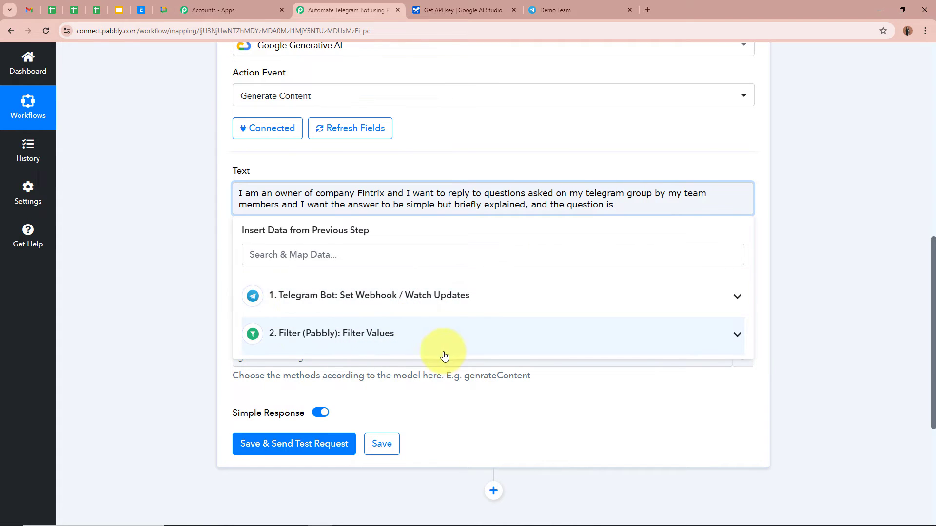
pyautogui.click(735, 298)
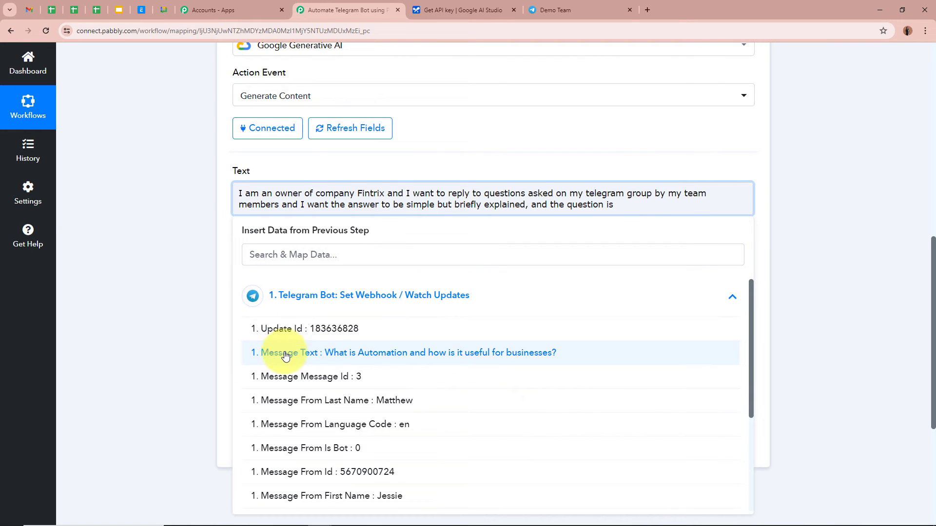
pyautogui.click(592, 355)
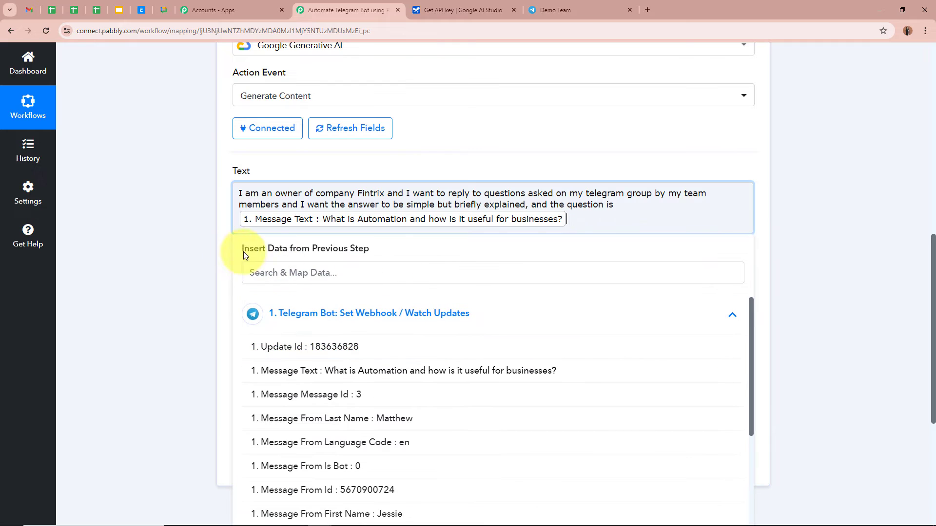
pyautogui.click(178, 252)
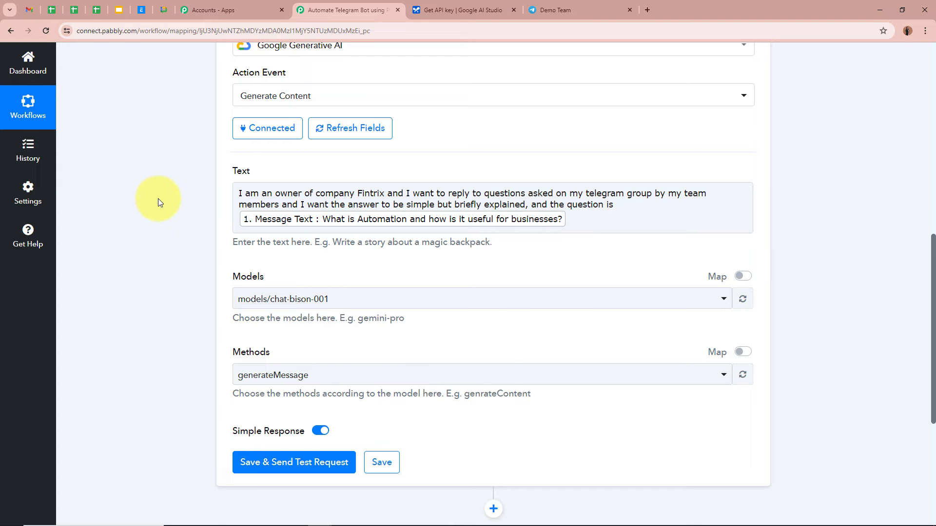
# Set the Google Generative AI step's model to models/gemini-pro.
pyautogui.scroll(10, 158, 198)
pyautogui.scroll(-3, 172, 283)
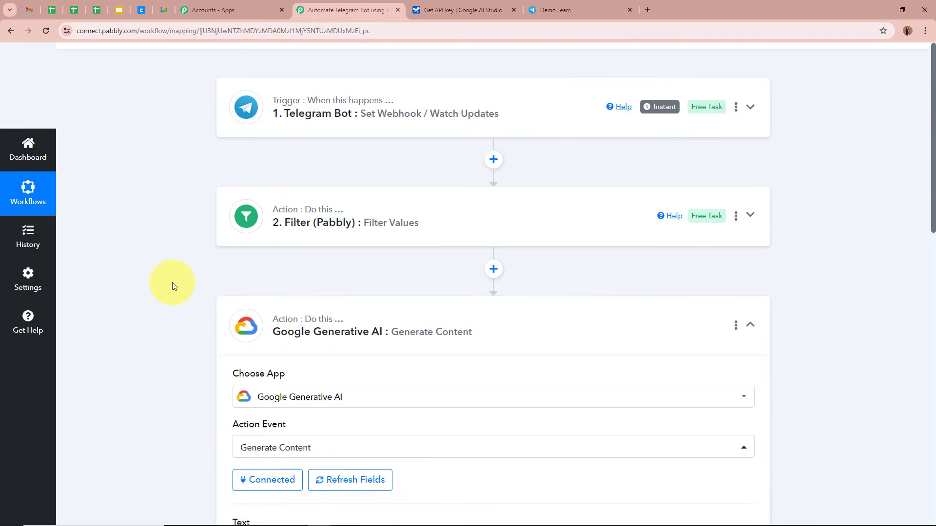
pyautogui.scroll(-5, 172, 283)
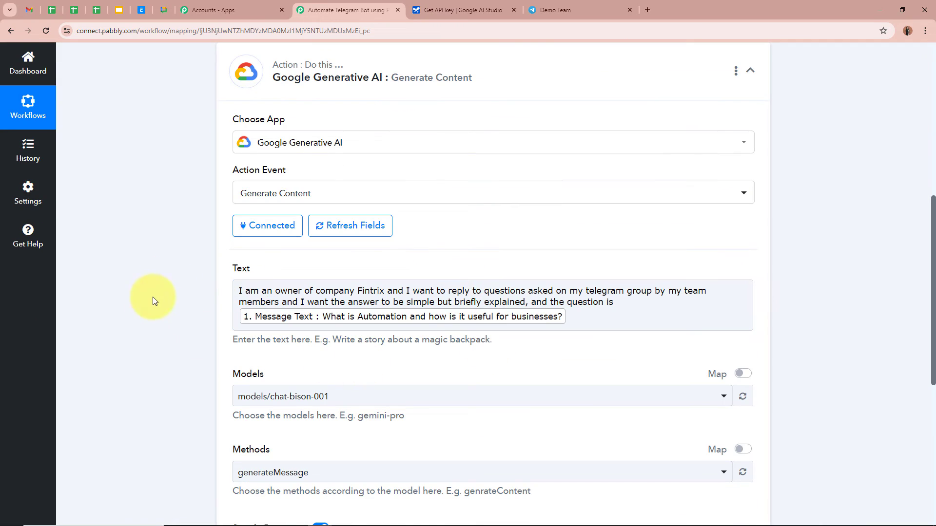
pyautogui.scroll(-2, 153, 300)
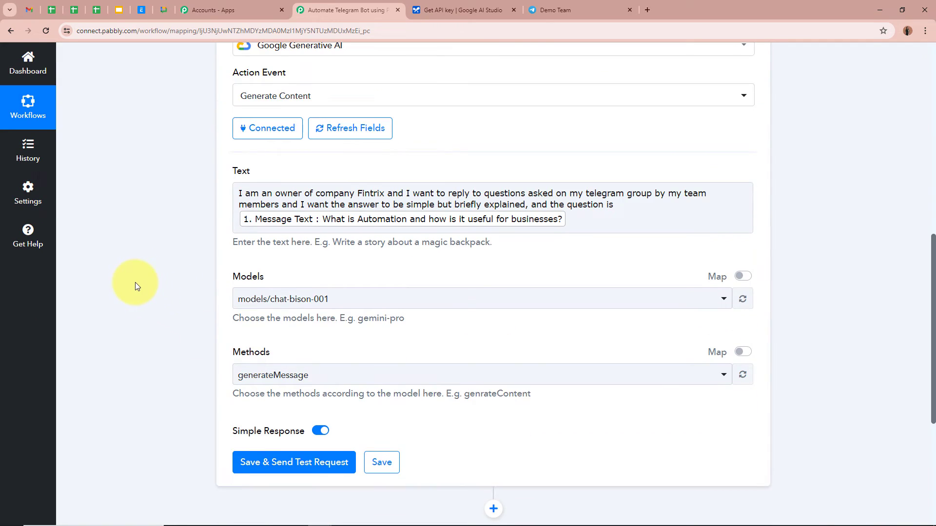
pyautogui.click(589, 294)
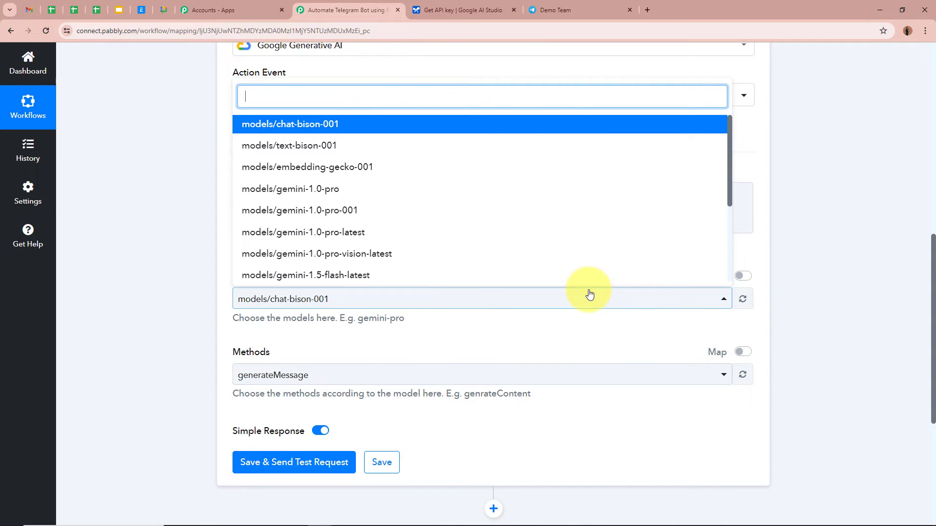
pyautogui.scroll(-2, 545, 236)
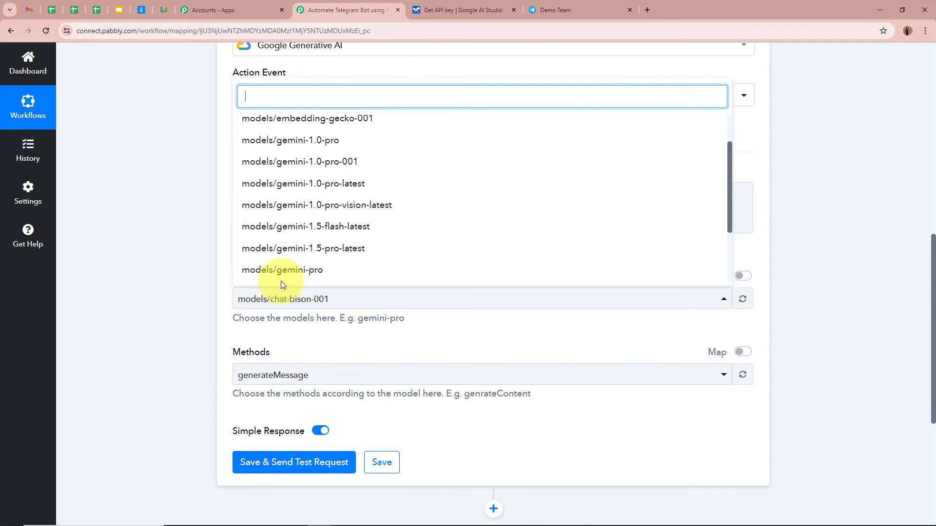
pyautogui.click(363, 271)
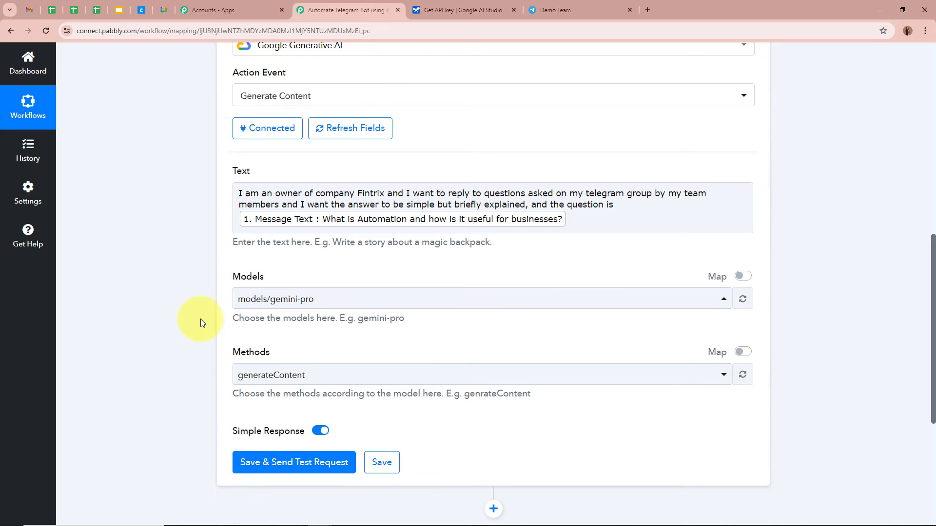
# Choose generateContent as the method, then save the Google Generative AI step and send a test request.
pyautogui.scroll(-2, 154, 308)
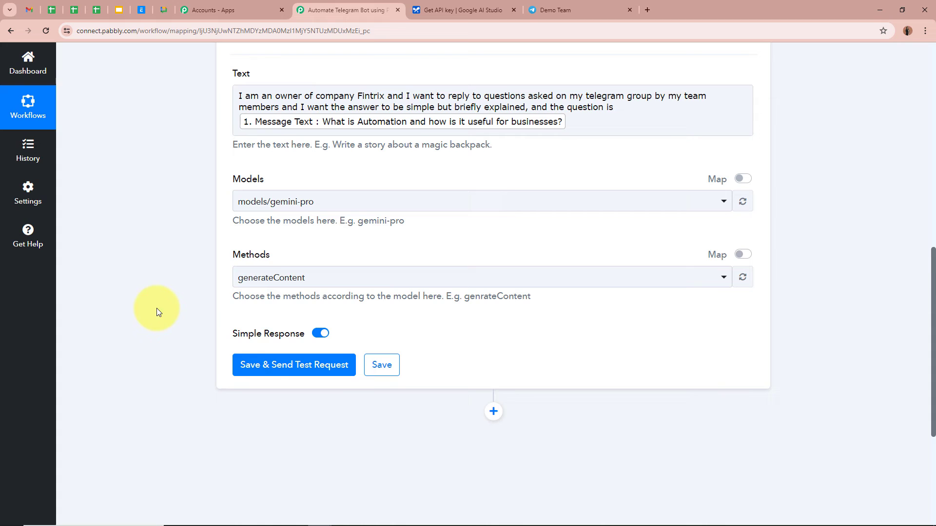
pyautogui.click(306, 287)
pyautogui.click(286, 337)
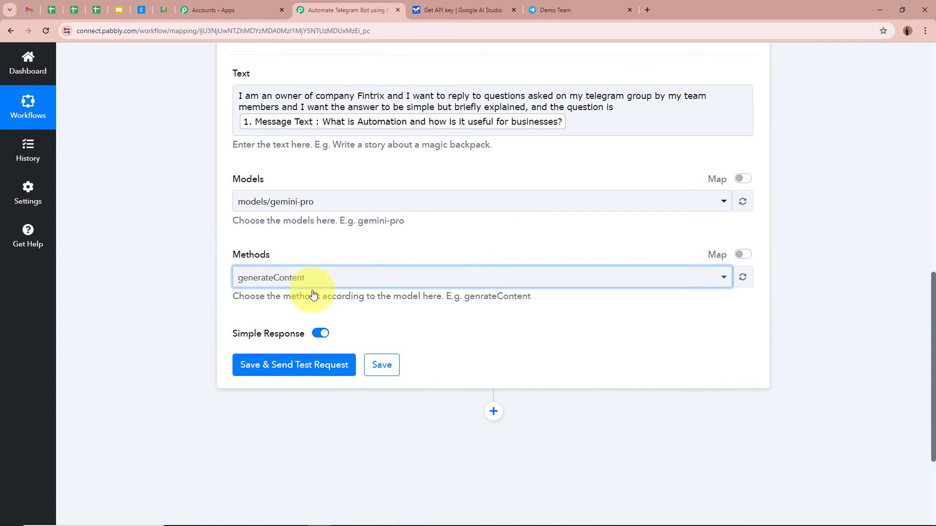
pyautogui.click(307, 371)
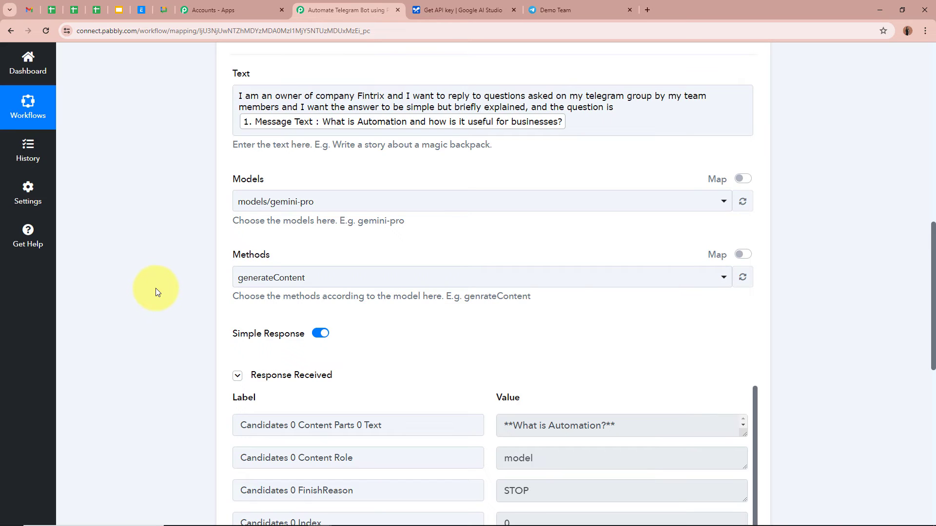
# Enlarge the Candidates 0 Content Parts 0 Text value in the received response and read through the generated answer.
pyautogui.scroll(-3, 159, 286)
pyautogui.scroll(-1, 159, 286)
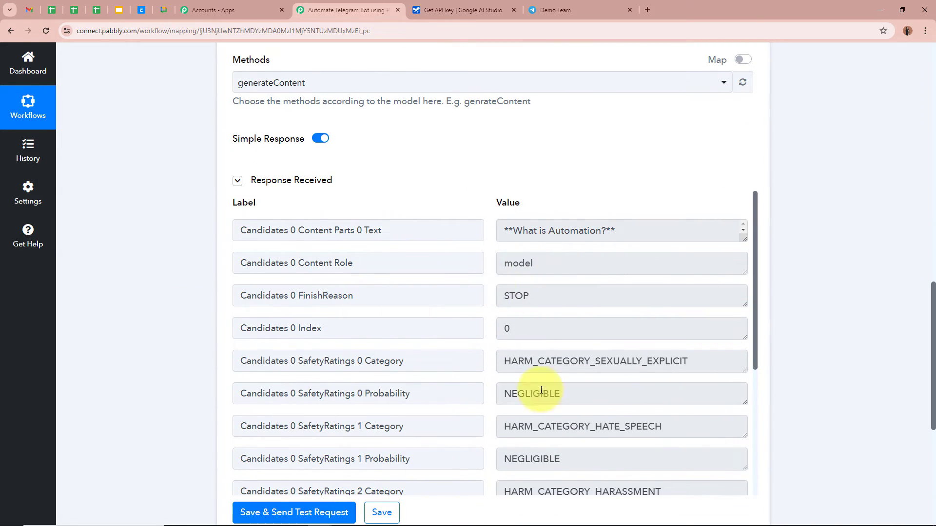
pyautogui.scroll(-3, 685, 419)
pyautogui.scroll(3, 682, 415)
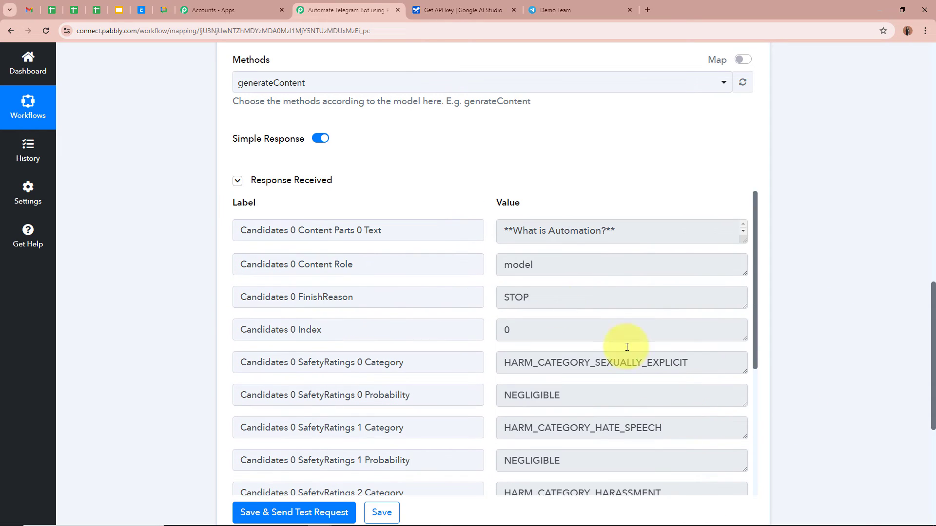
pyautogui.moveTo(746, 241); pyautogui.dragTo(745, 448)
pyautogui.scroll(-6, 626, 354)
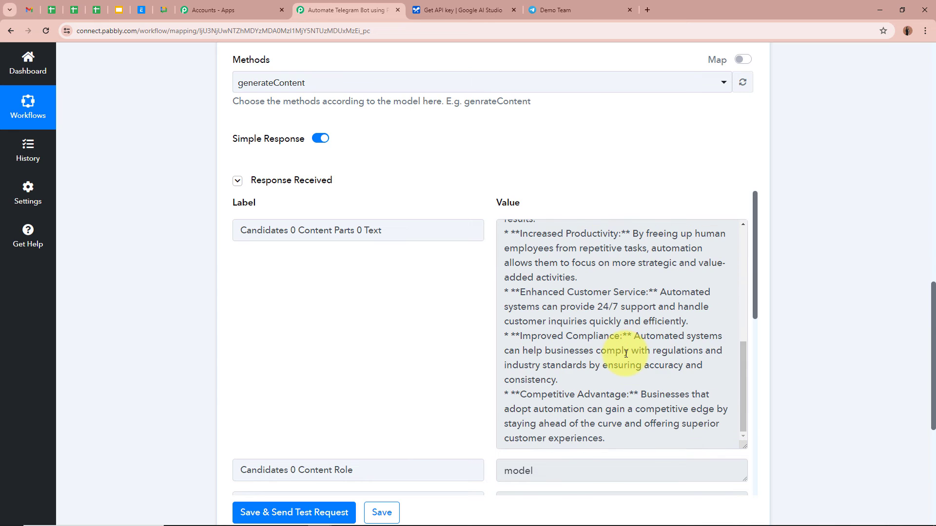
pyautogui.scroll(6, 634, 369)
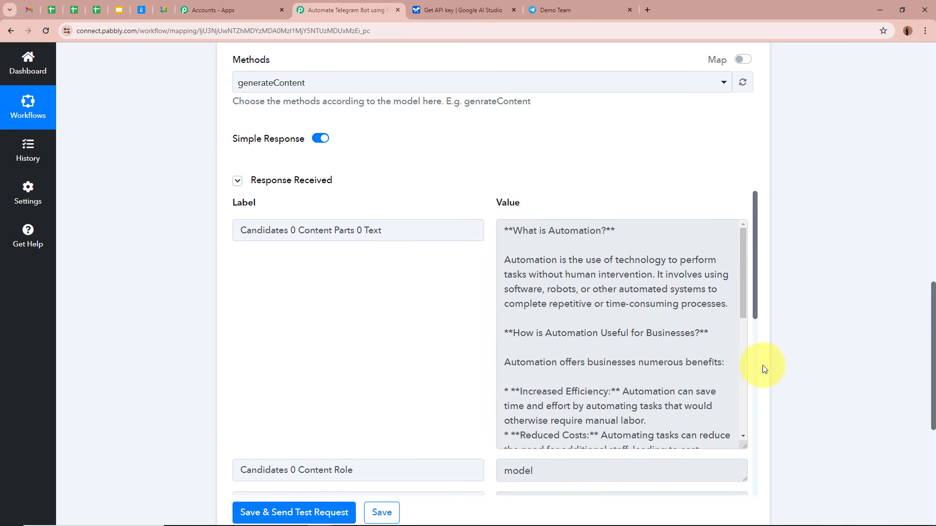
# Collapse the Google Generative AI step and check the Demo Team group chat in Telegram before returning to the workflow.
pyautogui.scroll(7, 833, 334)
pyautogui.scroll(5, 833, 334)
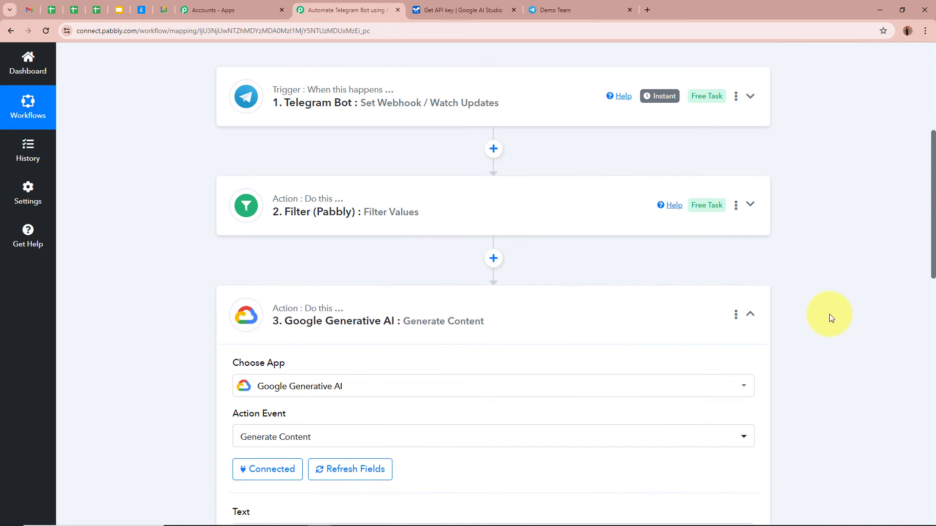
pyautogui.click(750, 314)
pyautogui.scroll(-1, 146, 275)
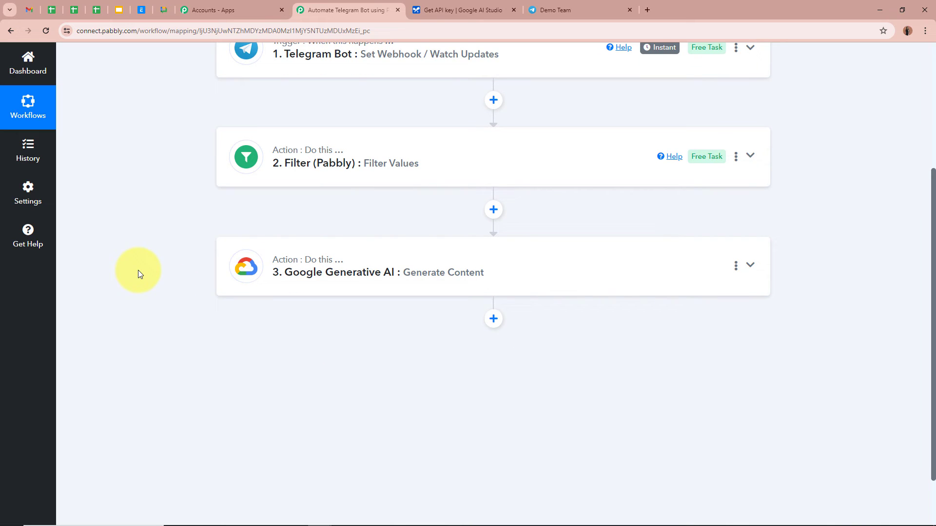
pyautogui.scroll(1, 139, 271)
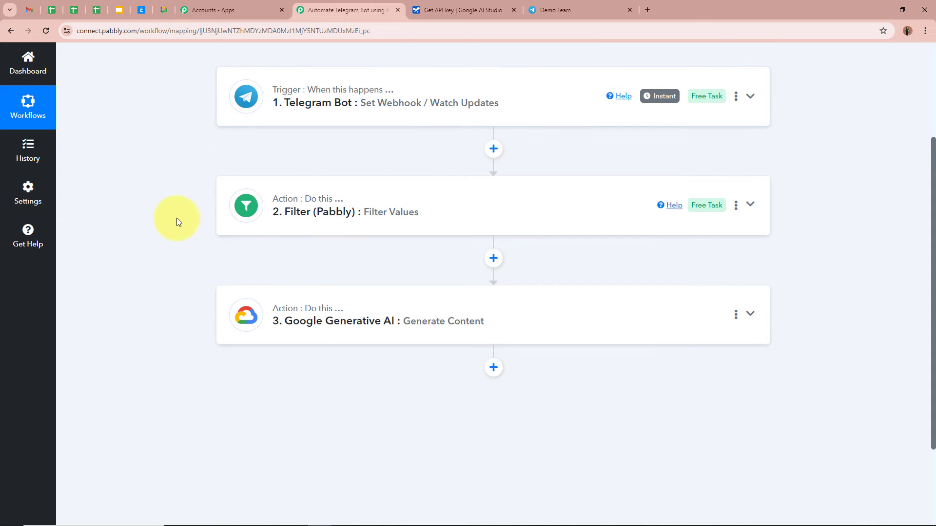
pyautogui.click(614, 10)
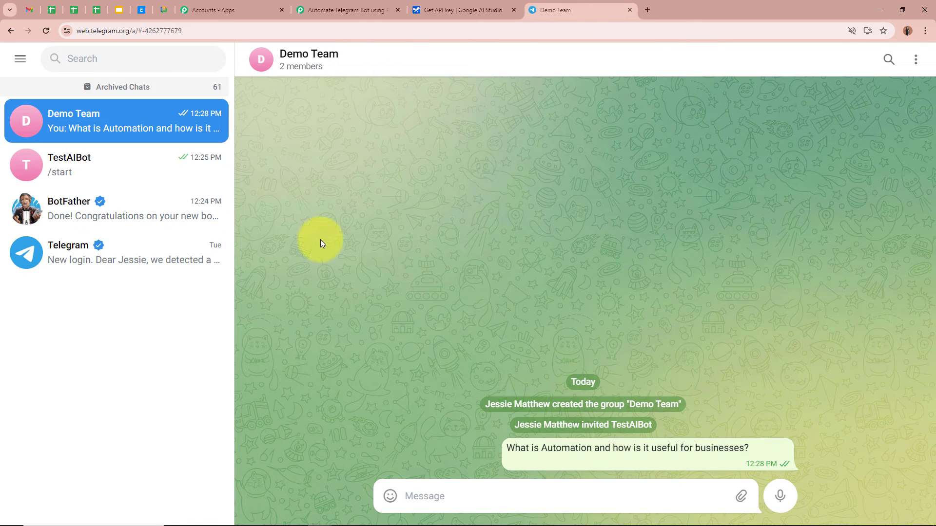
pyautogui.click(348, 4)
# Add an action step after Google Generative AI and choose Telegram Bot as its app.
pyautogui.scroll(-2, 146, 190)
pyautogui.click(485, 258)
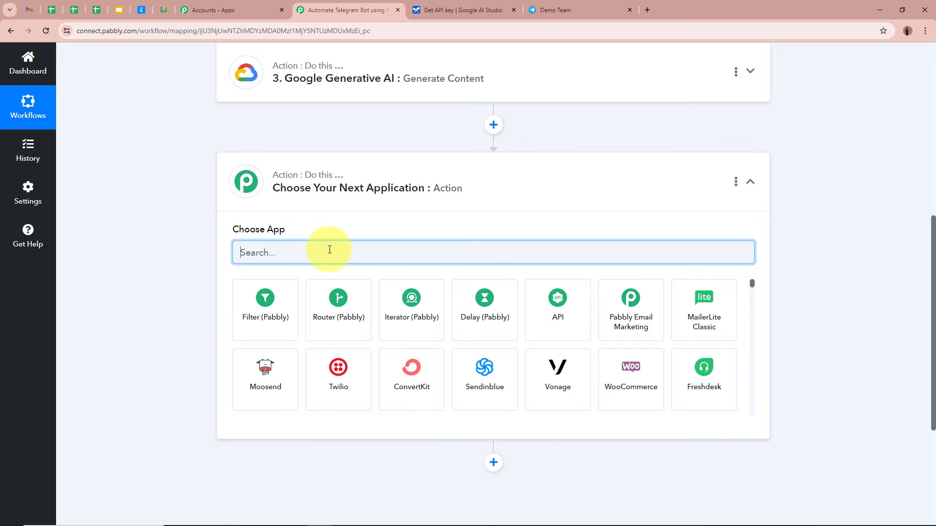
pyautogui.write('Tele')
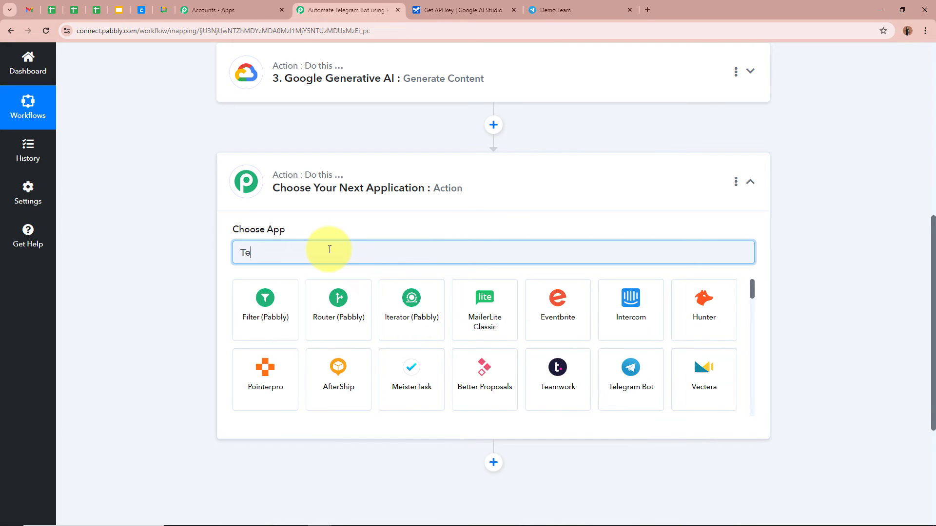
pyautogui.click(276, 320)
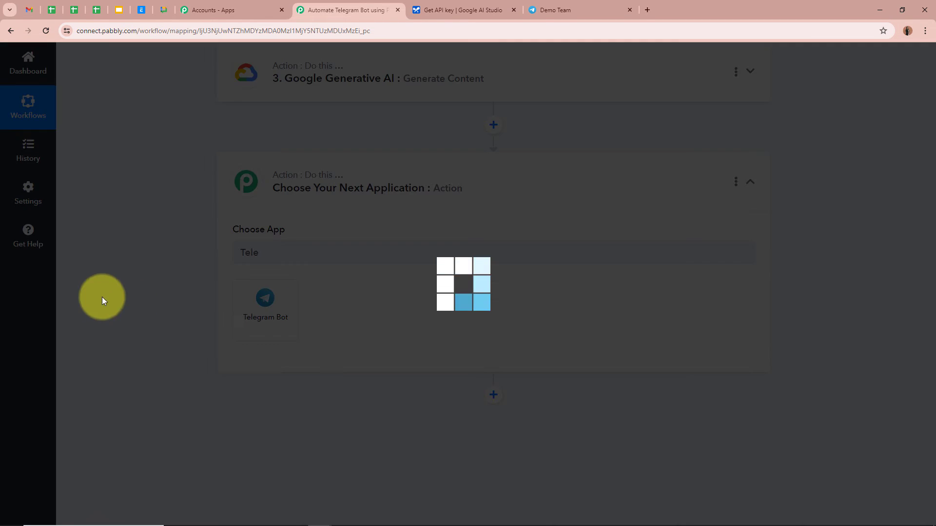
# Set the Telegram Bot action event to Send a Text Message or Reply and connect it with the existing connection Telegram Bot #10.
pyautogui.click(318, 306)
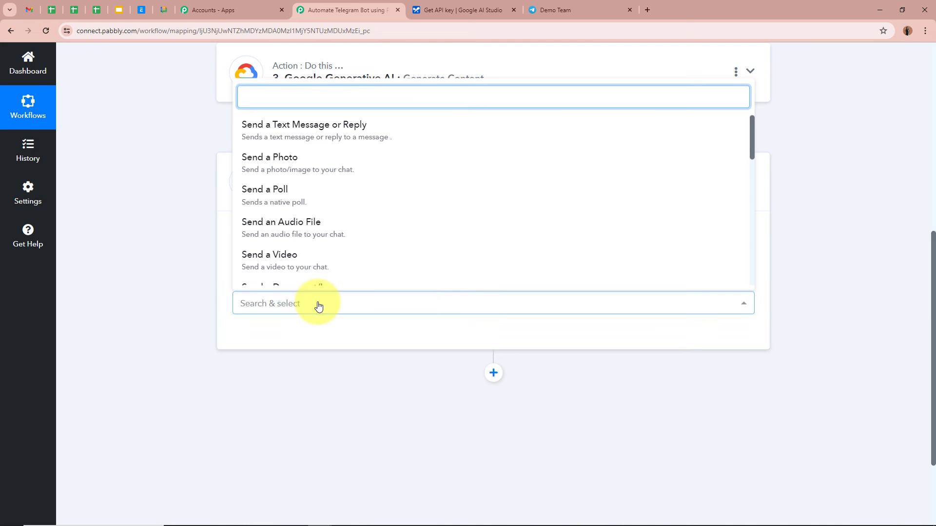
pyautogui.click(410, 127)
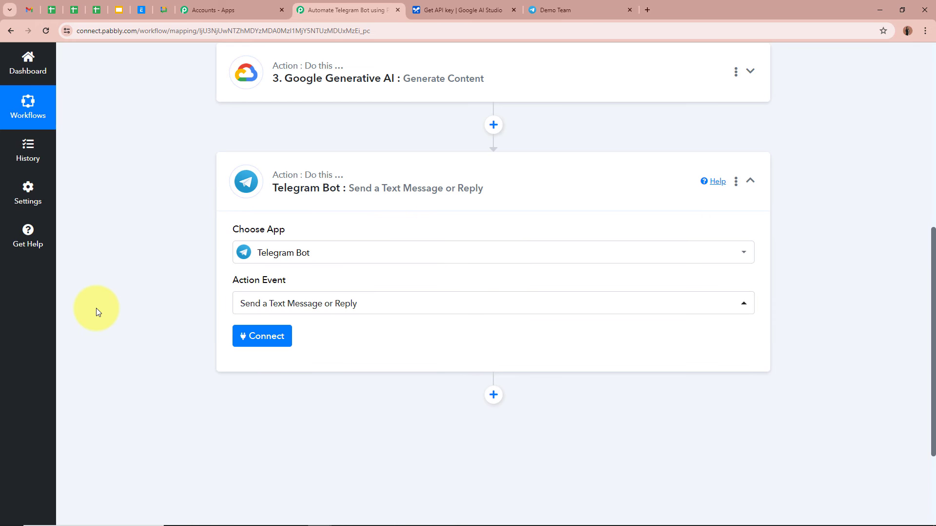
pyautogui.click(263, 335)
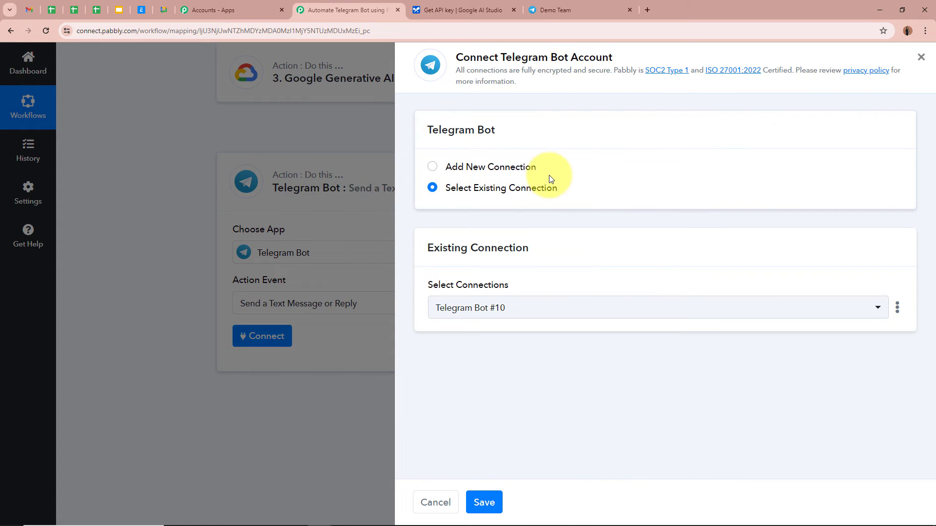
pyautogui.click(488, 506)
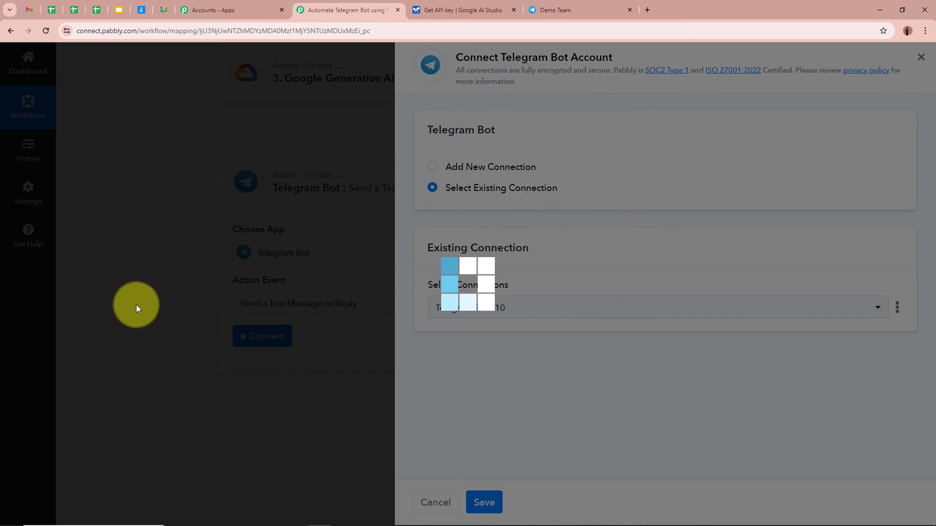
# Map the Telegram Bot action's Chat ID to the Message Chat Id from the Set Webhook / Watch Updates trigger.
pyautogui.scroll(-6, 119, 305)
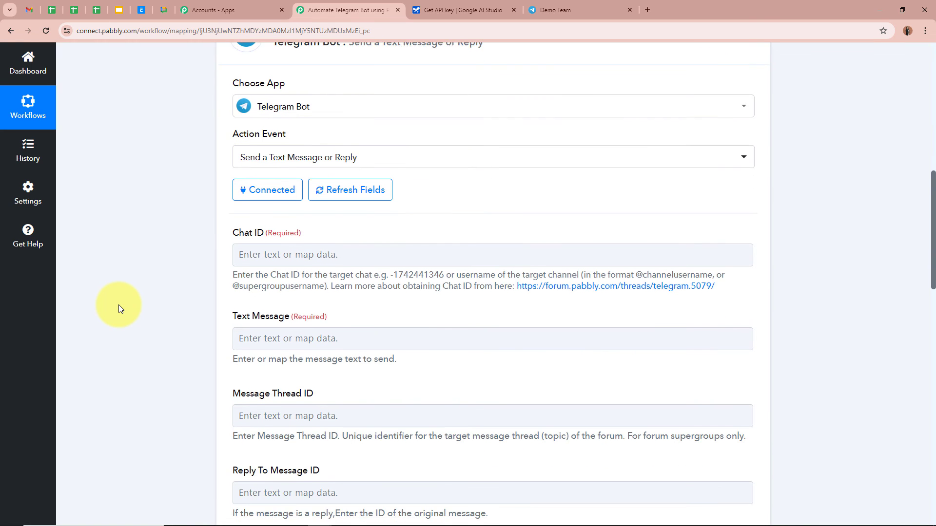
pyautogui.scroll(1, 195, 122)
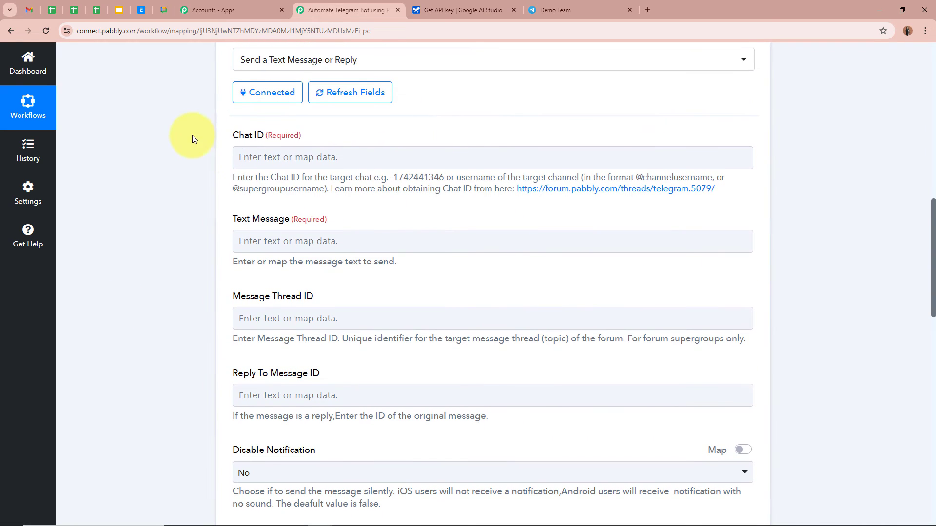
pyautogui.click(270, 156)
pyautogui.click(378, 205)
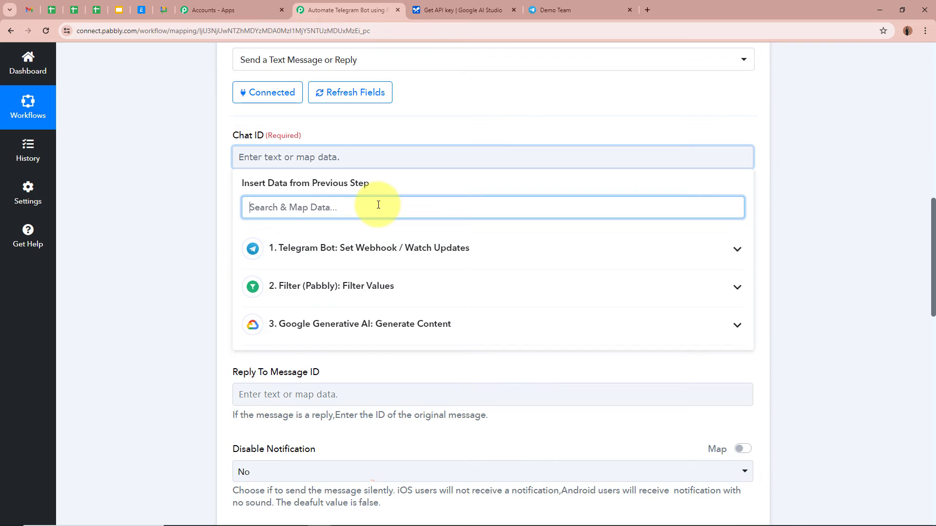
pyautogui.write('Chat')
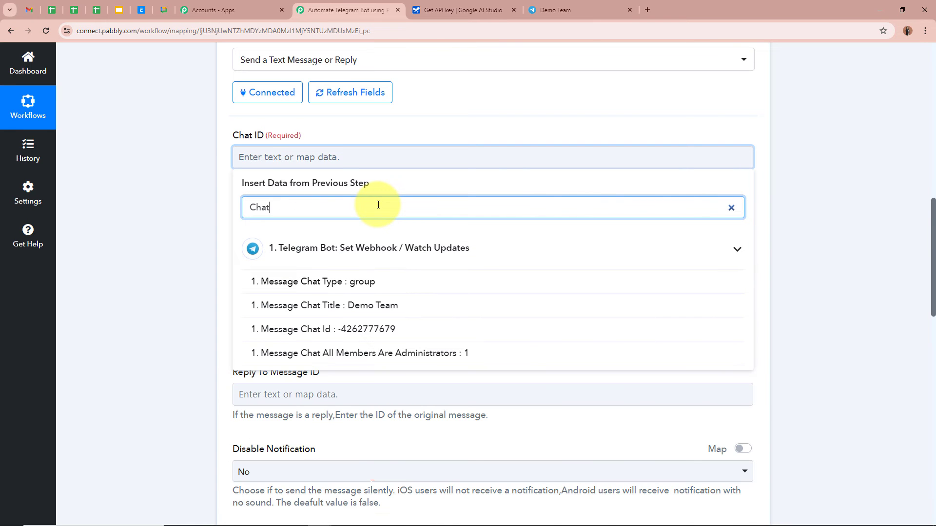
pyautogui.click(505, 329)
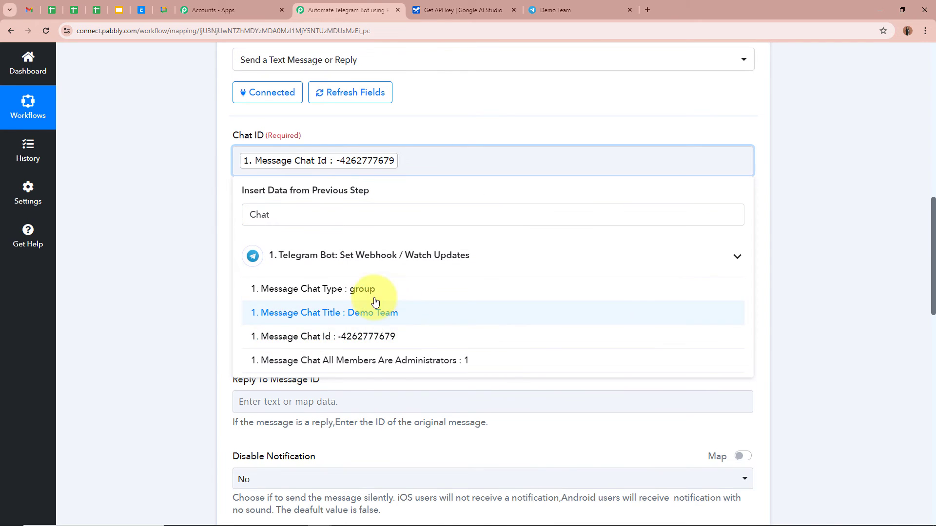
pyautogui.click(187, 237)
# Open the Text Message field for mapping and recheck the question in Telegram's Demo Team chat before returning to the workflow.
pyautogui.scroll(-2, 151, 156)
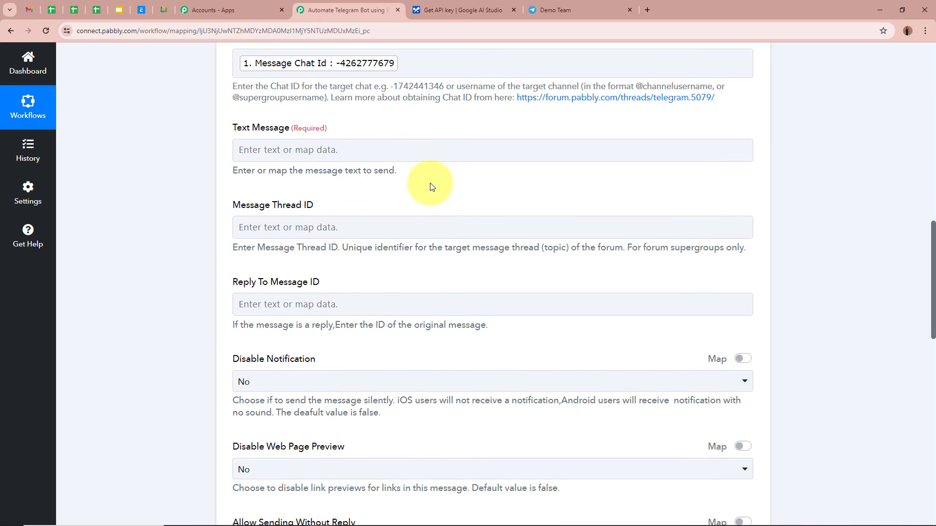
pyautogui.scroll(2, 281, 93)
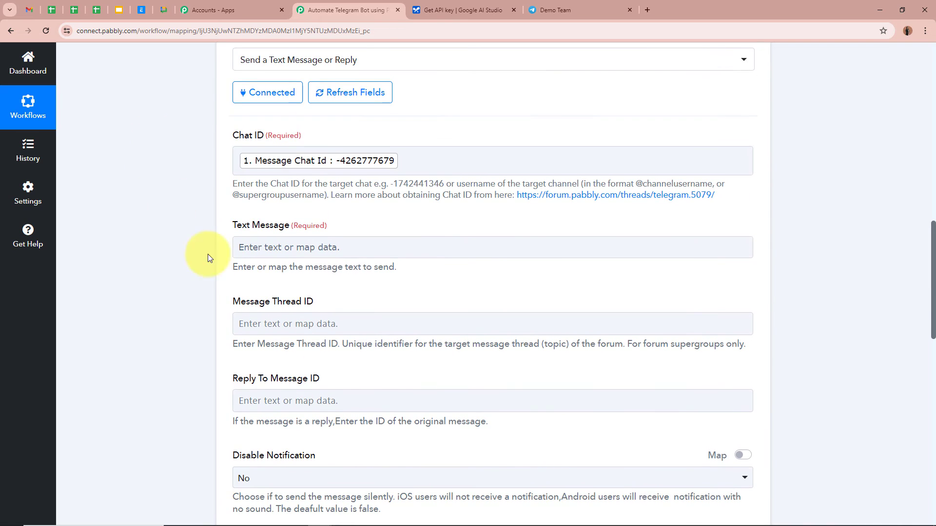
pyautogui.click(278, 246)
pyautogui.scroll(-2, 170, 214)
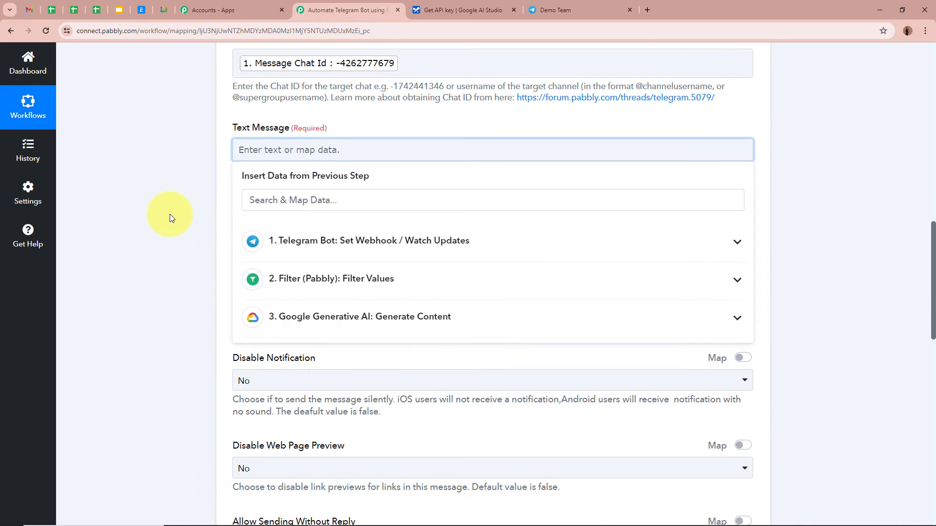
pyautogui.click(558, 9)
pyautogui.moveTo(539, 459); pyautogui.dragTo(748, 448)
pyautogui.click(547, 94)
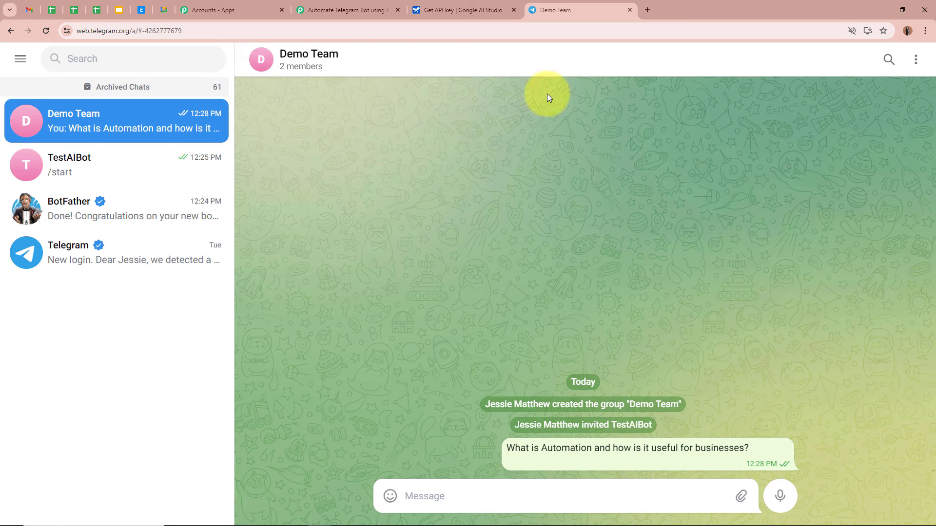
pyautogui.click(341, 9)
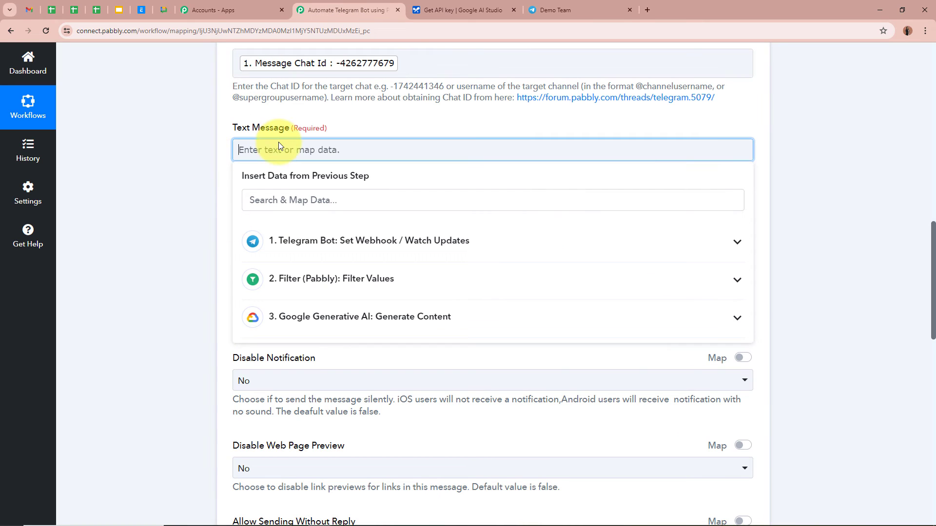
# Compose the Text Message as "Google Gemini Says:" followed on a new line by the mapped Google Generative AI Candidates 0 Content Parts 0 Text.
pyautogui.write('Google Gemini Says:')
pyautogui.press('Return')
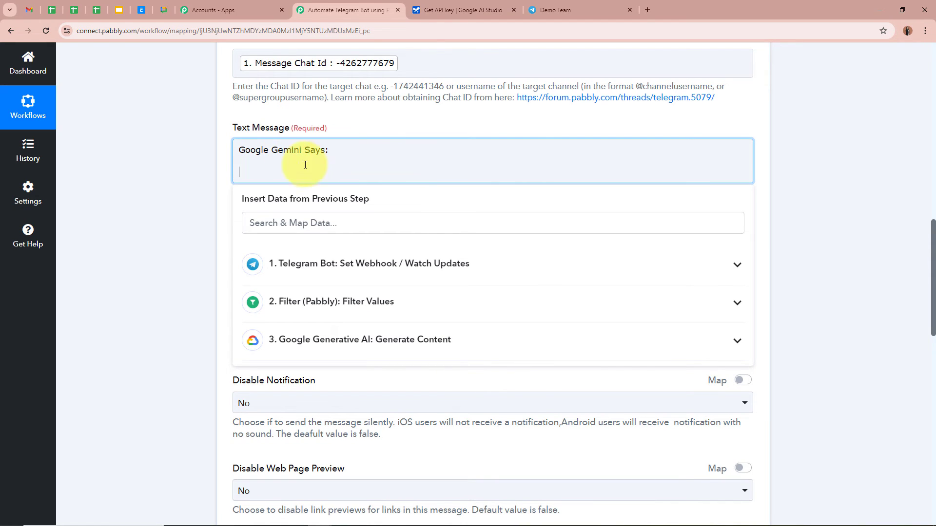
pyautogui.click(458, 348)
pyautogui.click(417, 315)
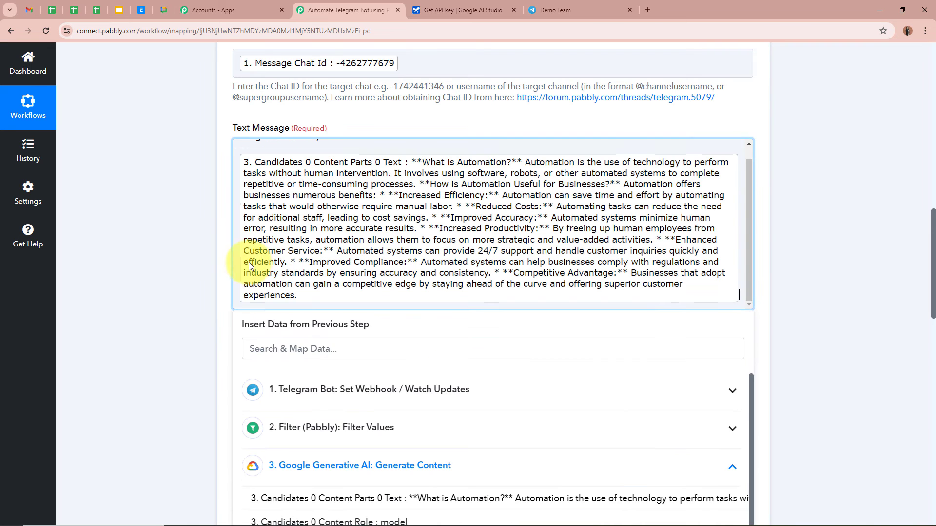
pyautogui.click(182, 210)
pyautogui.scroll(1, 498, 302)
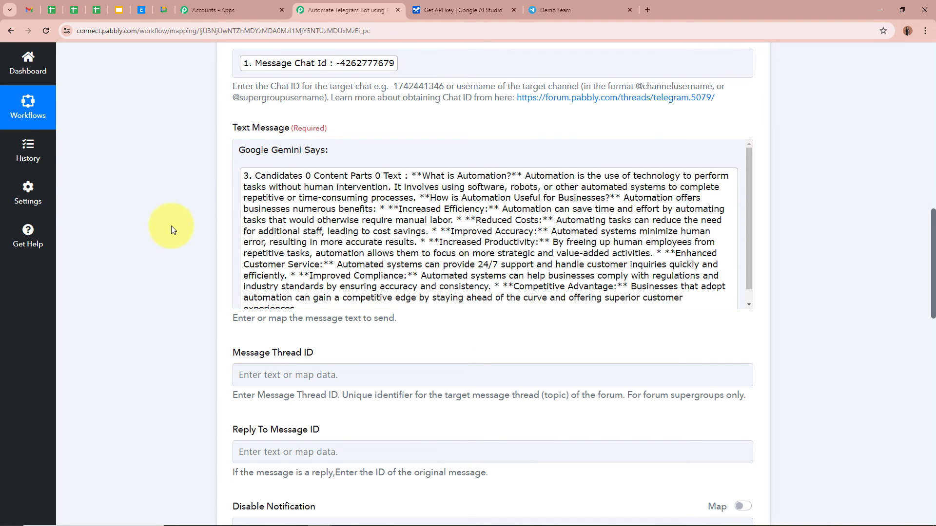
# Keep the remaining Telegram Bot fields at their defaults, save the action with a test request and review the received response.
pyautogui.scroll(-2, 140, 242)
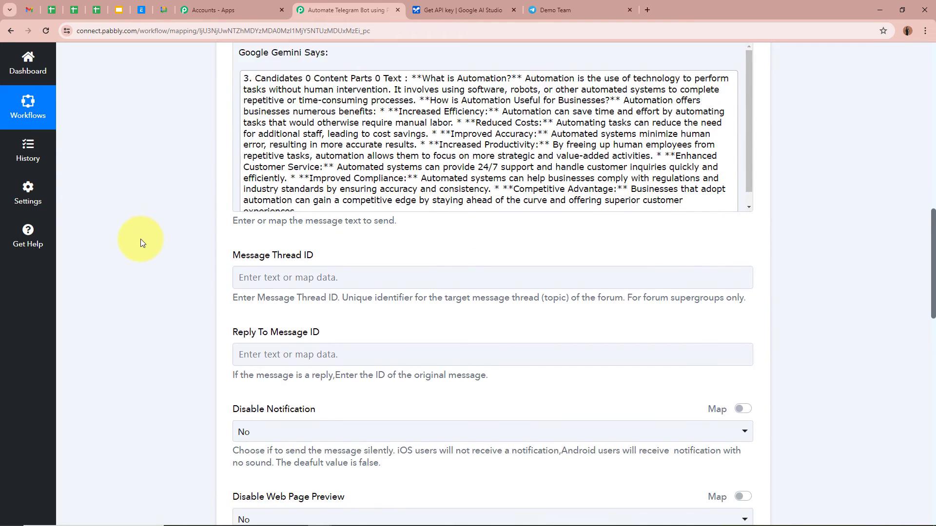
pyautogui.scroll(-1, 170, 240)
pyautogui.scroll(-2, 169, 241)
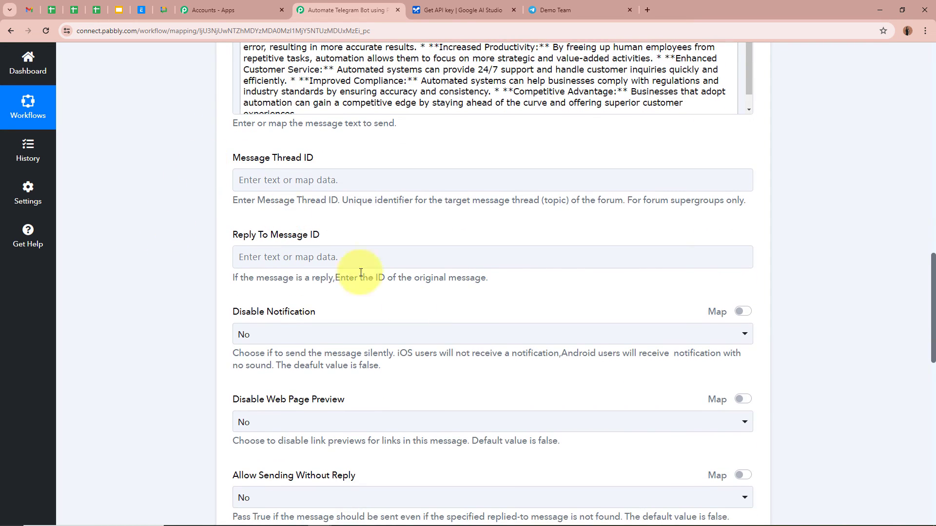
pyautogui.scroll(-4, 147, 312)
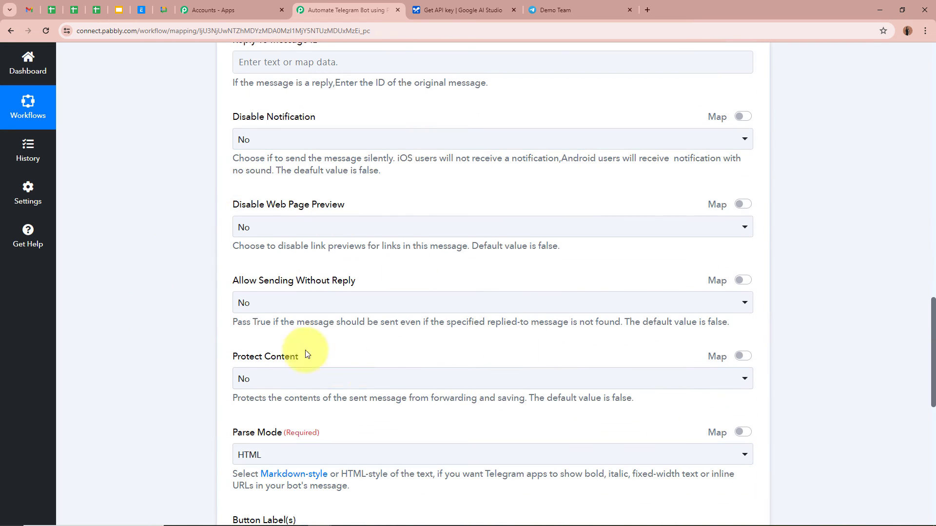
pyautogui.scroll(-4, 167, 309)
pyautogui.scroll(-3, 152, 304)
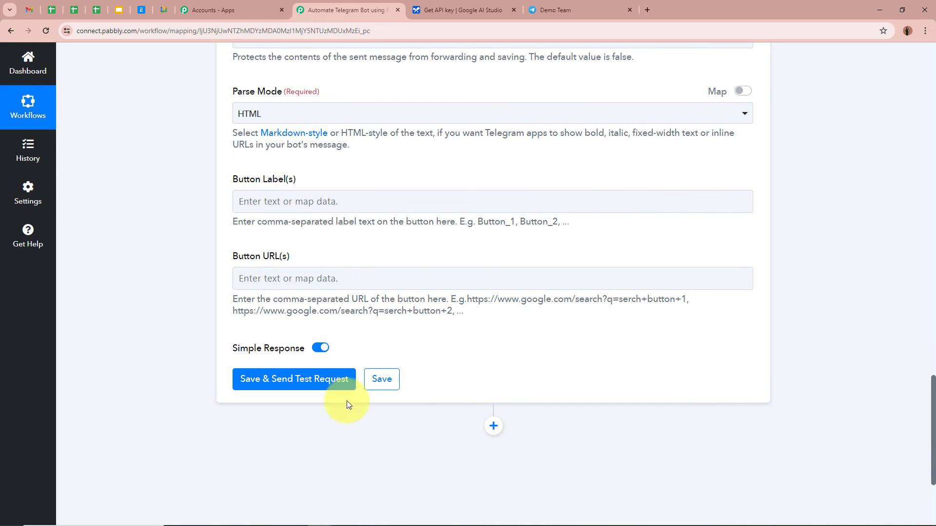
pyautogui.click(303, 384)
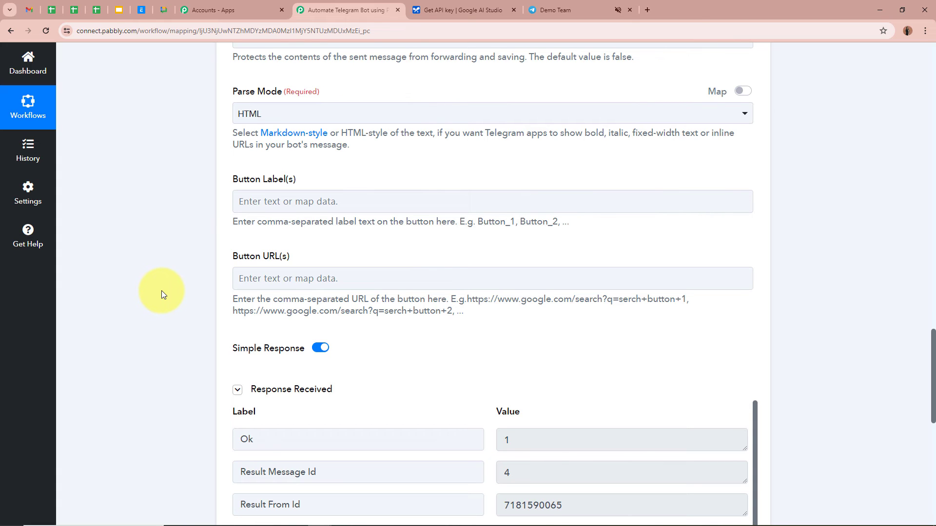
pyautogui.scroll(-7, 162, 290)
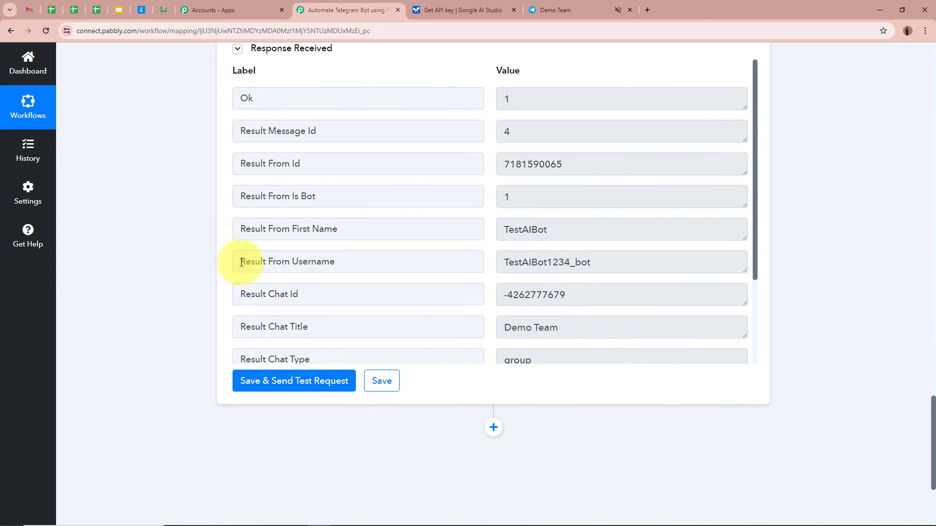
pyautogui.scroll(1, 217, 269)
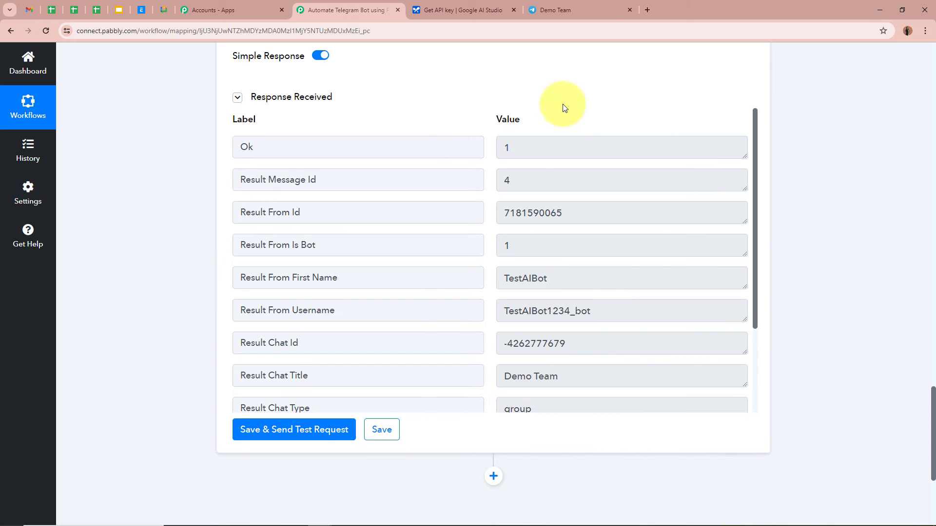
# Switch to the Demo Team chat in Telegram and compare the original question with the headings in TestAIBot's reply.
pyautogui.click(589, 10)
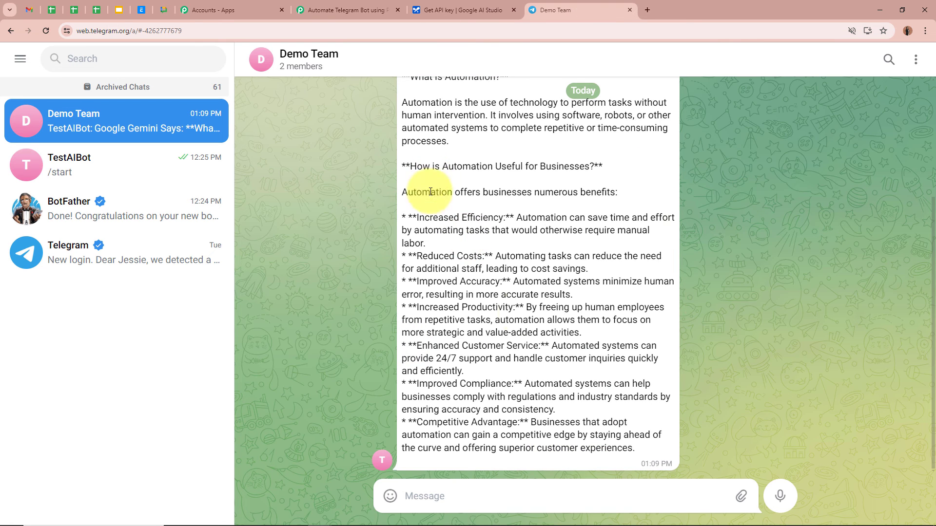
pyautogui.scroll(4, 658, 319)
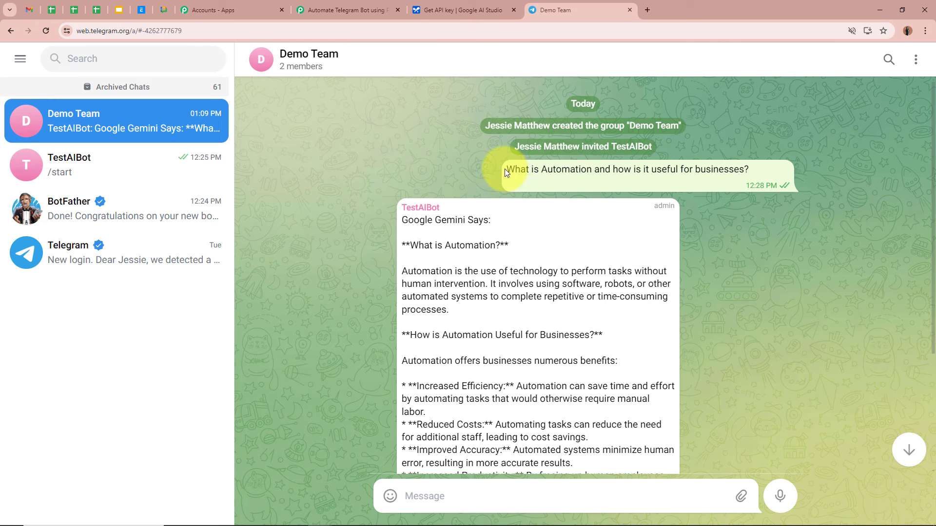
pyautogui.moveTo(504, 169); pyautogui.dragTo(759, 168)
pyautogui.click(777, 270)
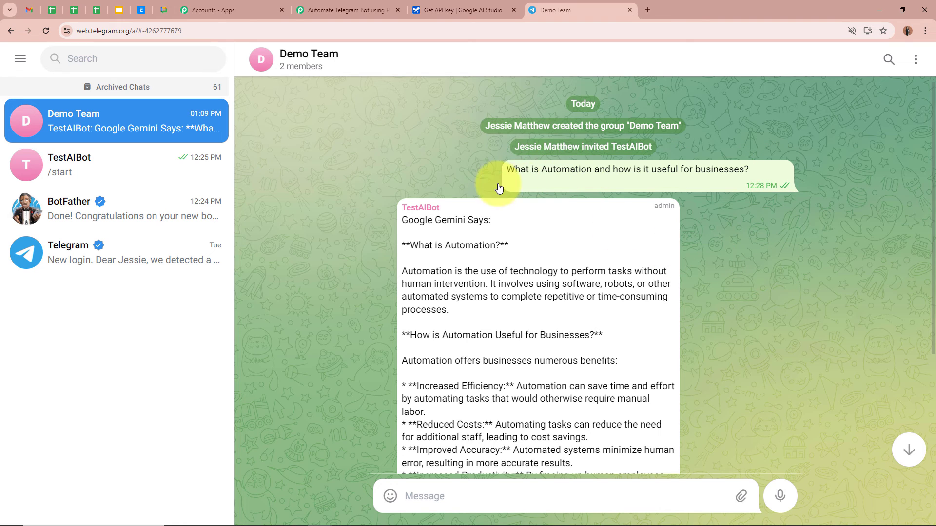
pyautogui.moveTo(402, 245); pyautogui.dragTo(509, 245)
pyautogui.click(420, 334)
pyautogui.moveTo(420, 335); pyautogui.dragTo(654, 330)
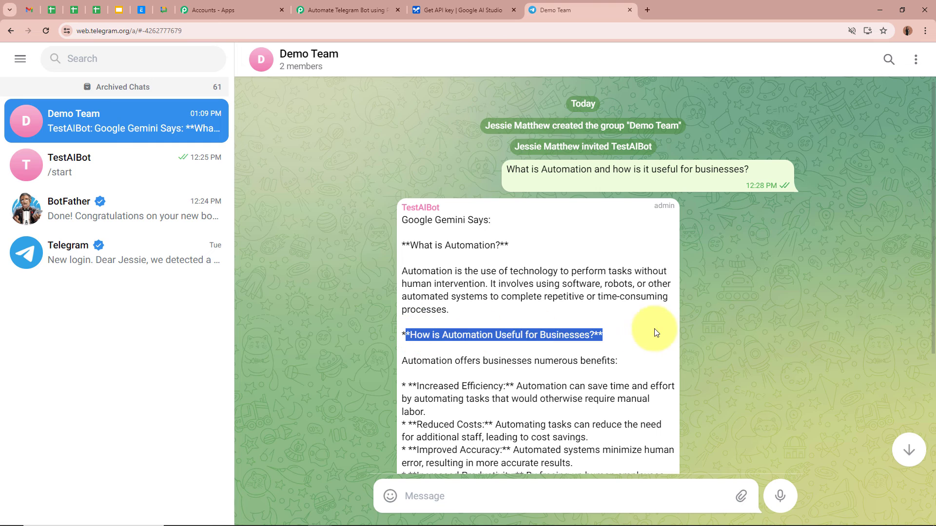
pyautogui.click(799, 325)
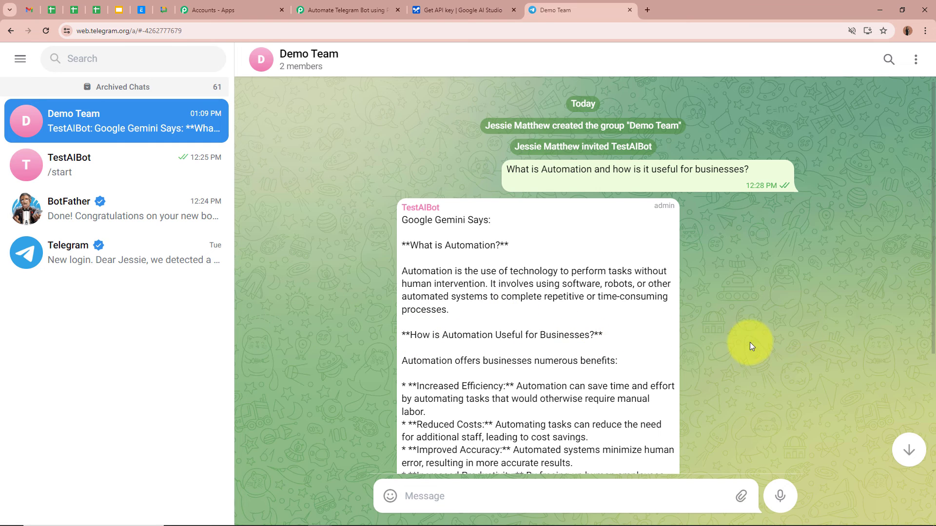
# Read through TestAIBot's full reply about automation and its business benefits.
pyautogui.scroll(-4, 591, 445)
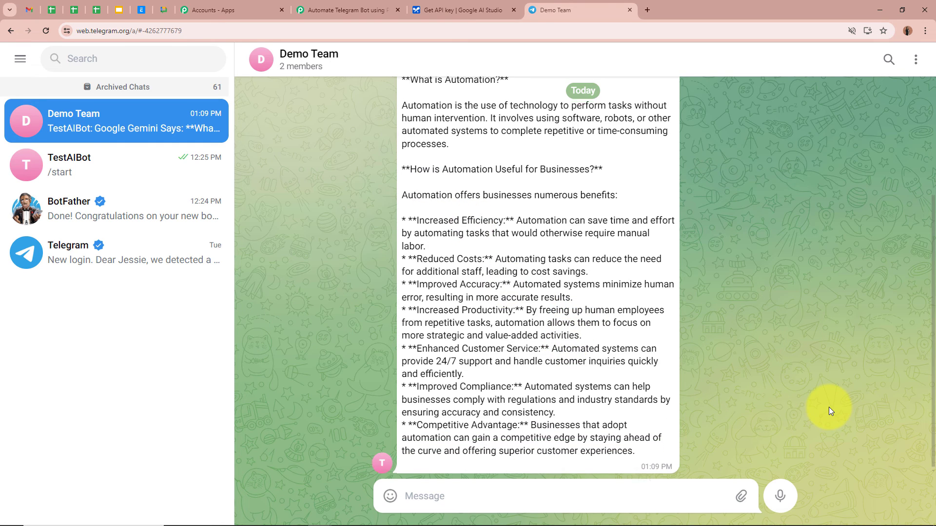
pyautogui.scroll(4, 829, 409)
pyautogui.scroll(-4, 829, 408)
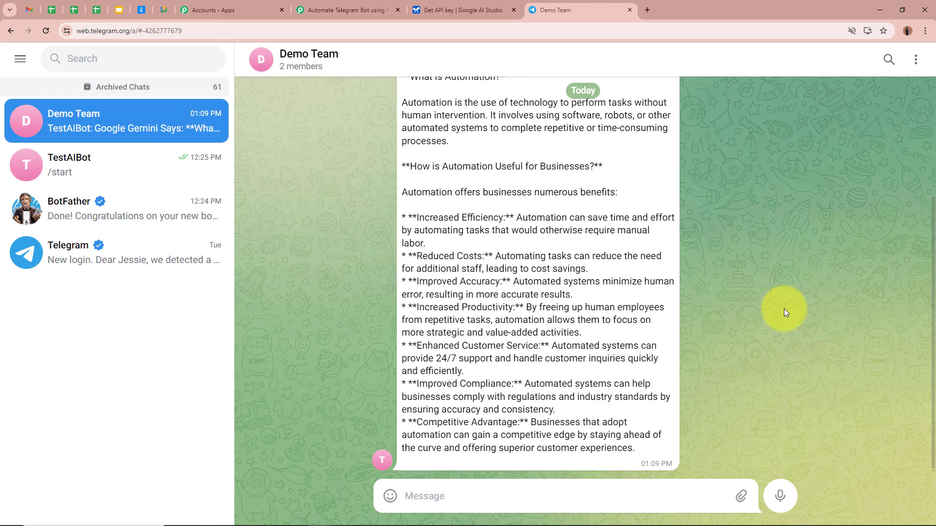
pyautogui.scroll(3, 776, 308)
pyautogui.scroll(-3, 776, 308)
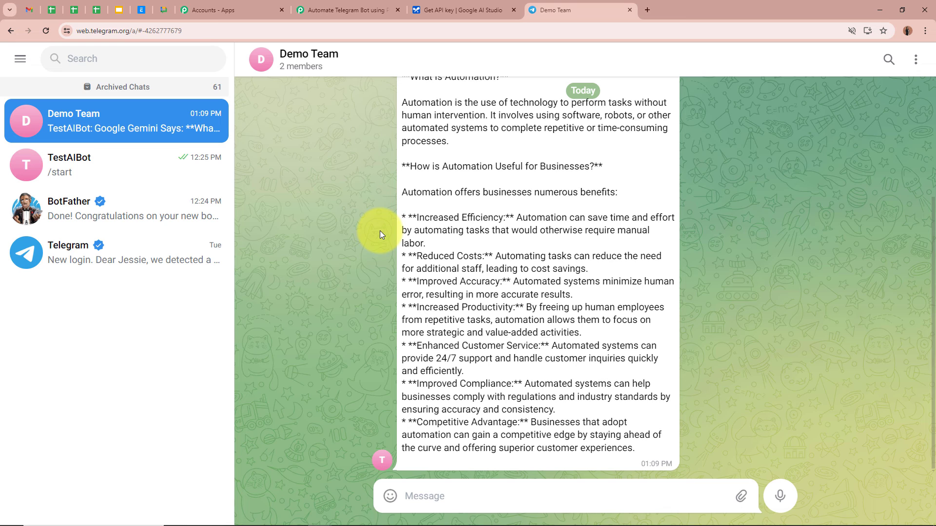
pyautogui.scroll(3, 463, 292)
pyautogui.scroll(-3, 495, 309)
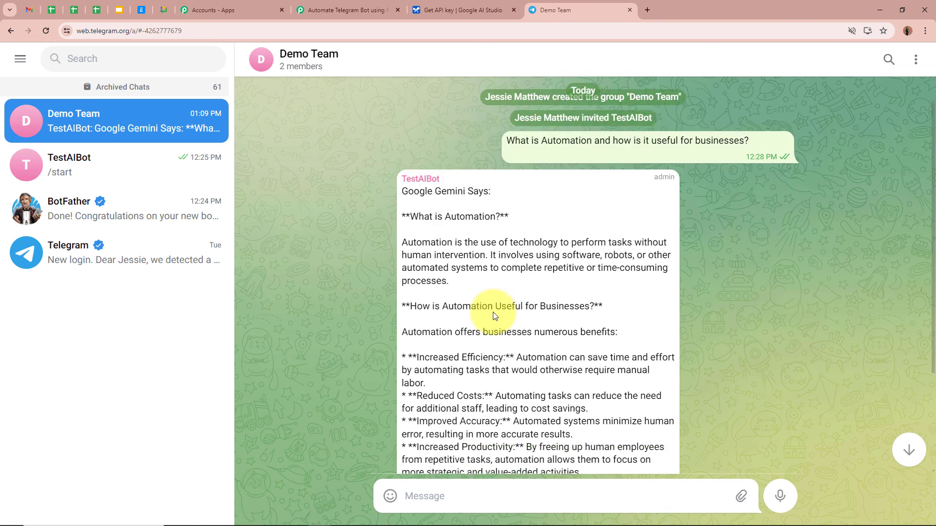
pyautogui.scroll(-1, 535, 329)
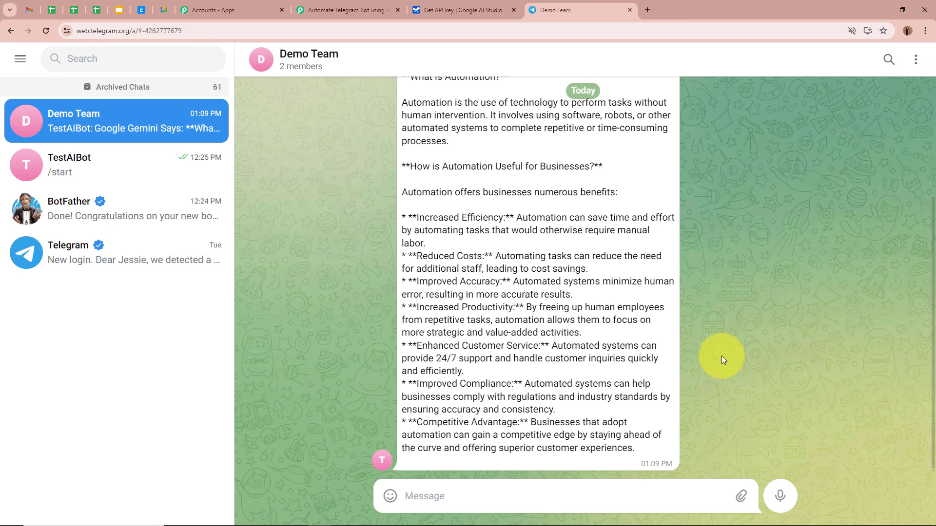
# Send the question "What are the top 5 automations I can create with Pabbly Connect?" to the Demo Team group.
pyautogui.click(468, 497)
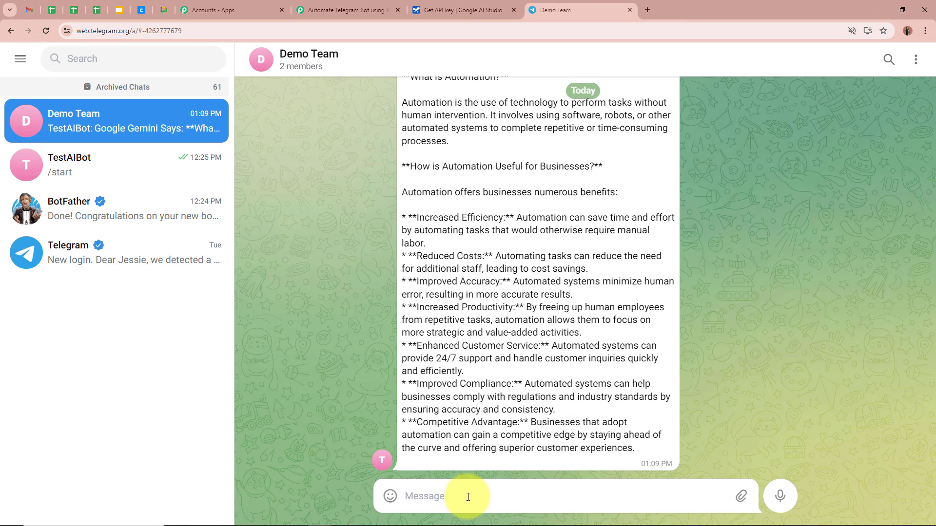
pyautogui.write('What are the top 5 automations I can create with Pabbly Connect?')
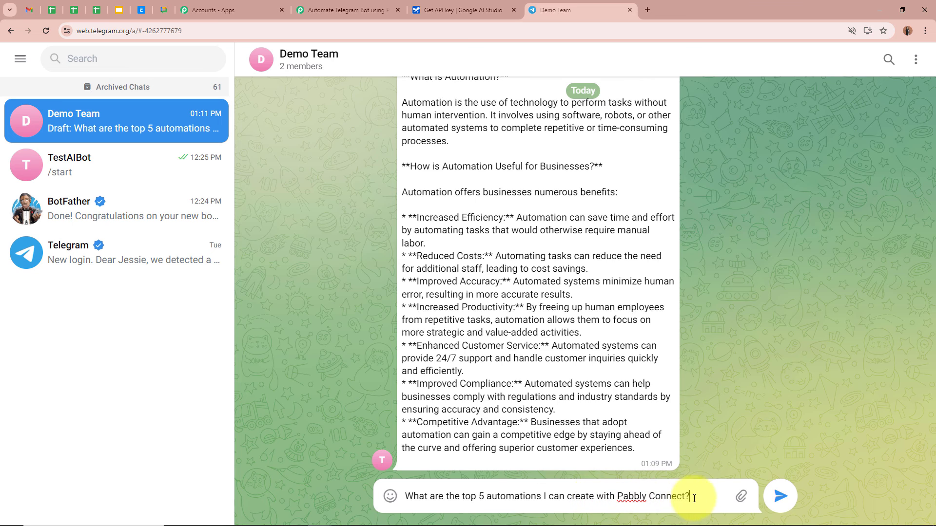
pyautogui.click(780, 495)
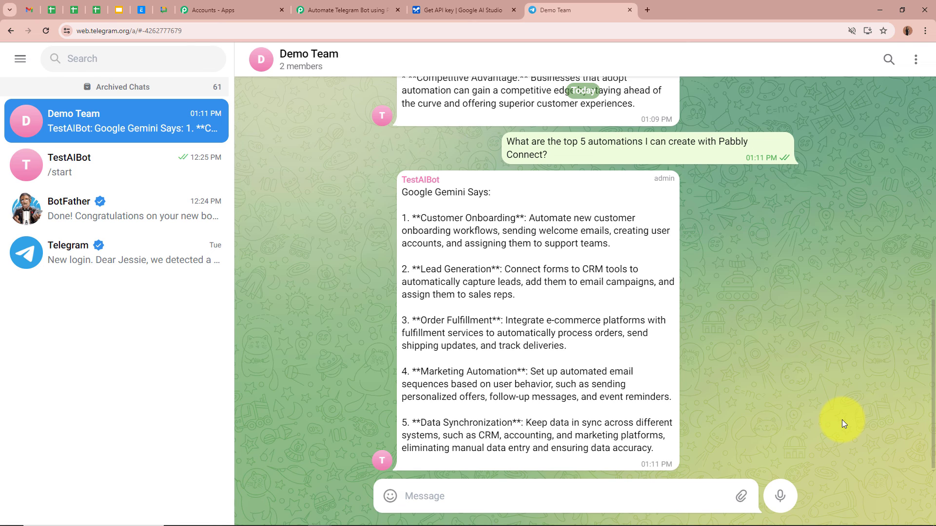
# Compare the Pabbly Connect question with the numbered automations in TestAIBot's new reply.
pyautogui.moveTo(502, 143); pyautogui.dragTo(572, 155)
pyautogui.click(598, 161)
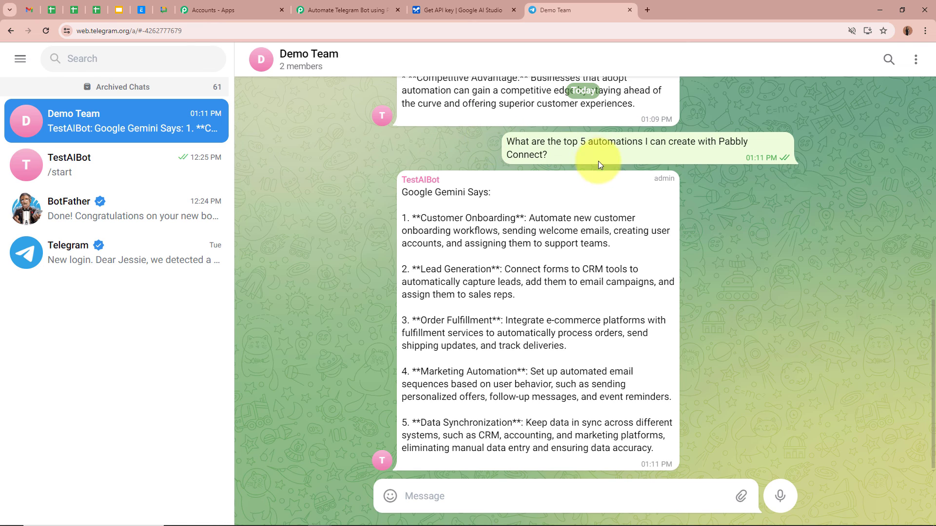
pyautogui.moveTo(409, 218); pyautogui.dragTo(502, 270)
pyautogui.click(469, 344)
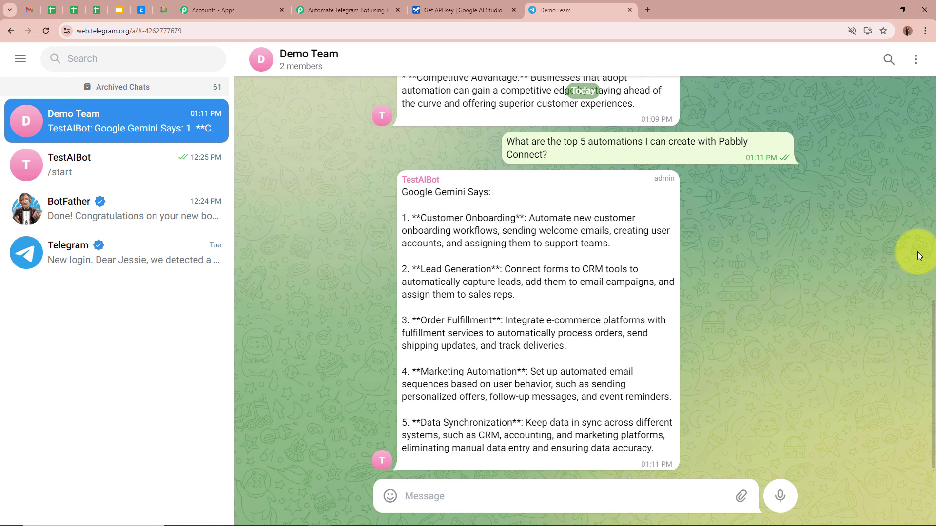
# Switch back to the Pabbly Connect workflow and review its sequence of trigger and action steps.
pyautogui.click(324, 7)
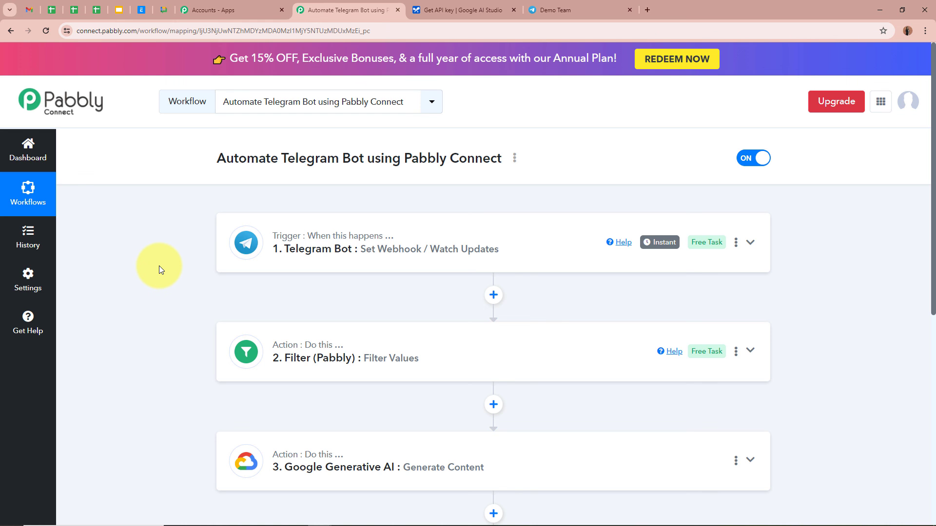
pyautogui.scroll(-4, 159, 266)
pyautogui.scroll(4, 159, 266)
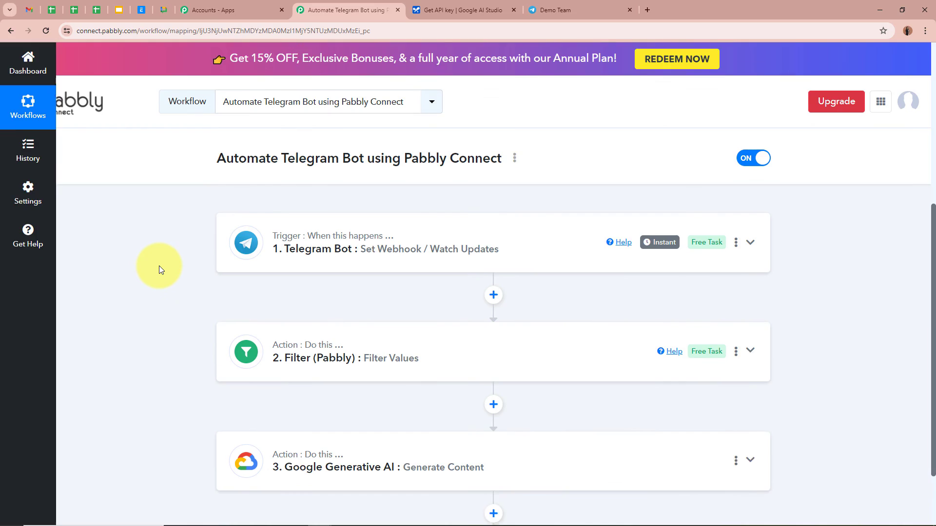